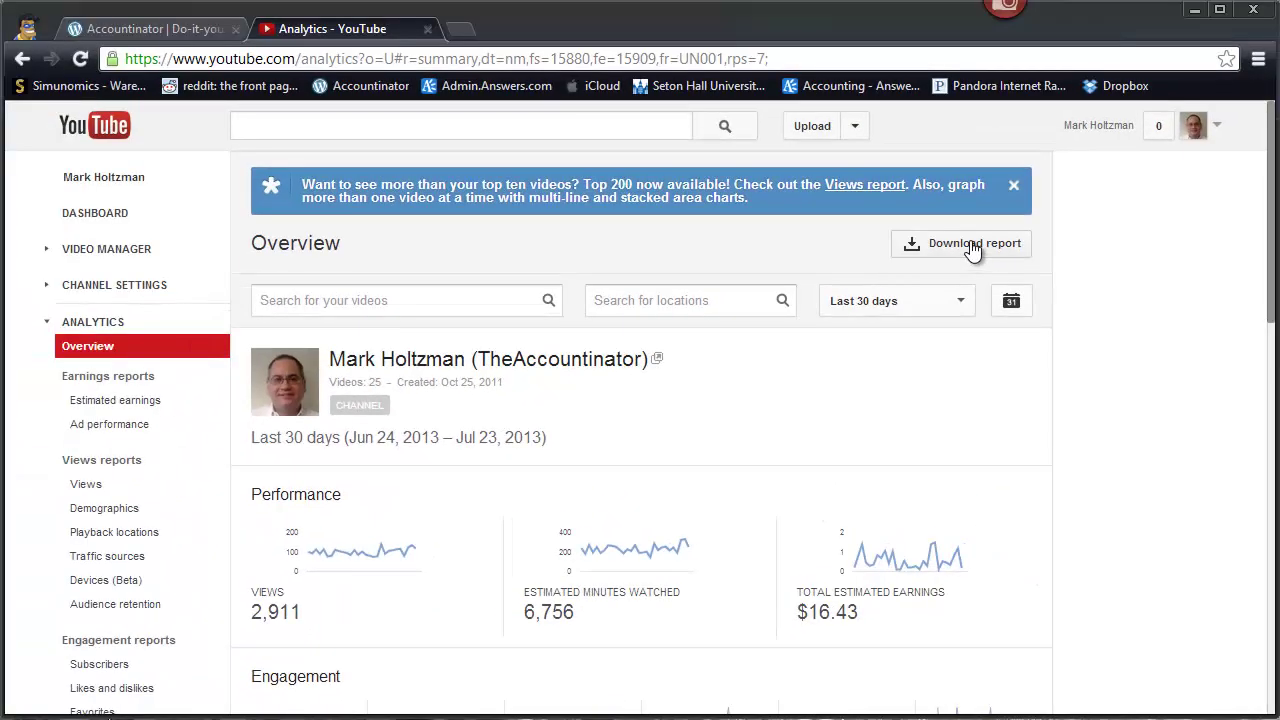
Step: Download the channel's last-30-days Overview report as an insight zip and open its download options
click(972, 247)
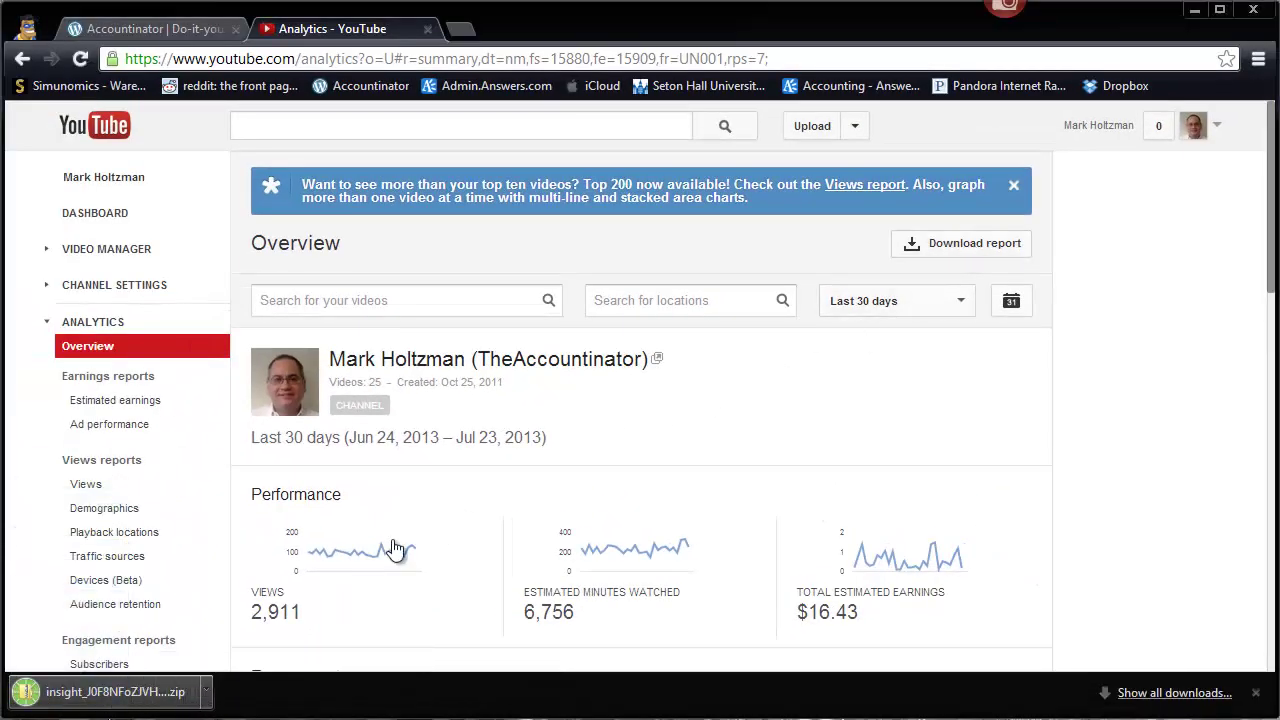
click(205, 692)
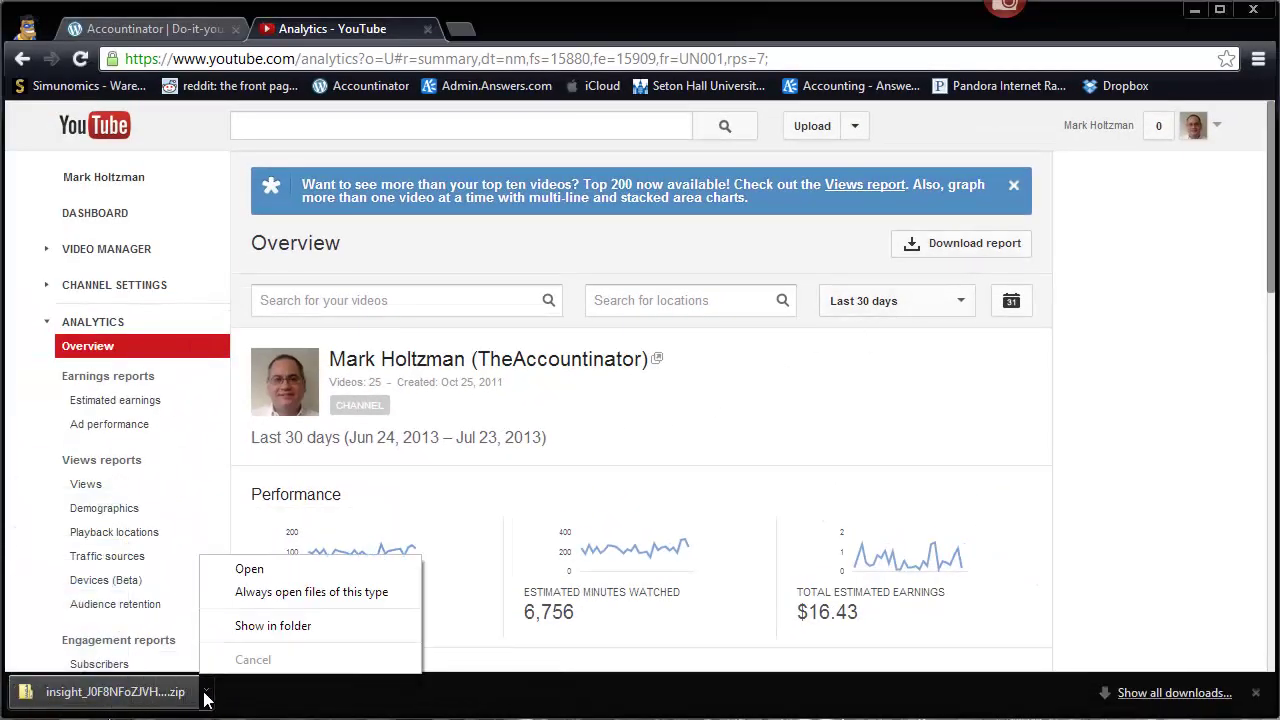
Step: Reveal the zip's four CSVs with full names and open the world_views_1 CSV in Excel
click(262, 626)
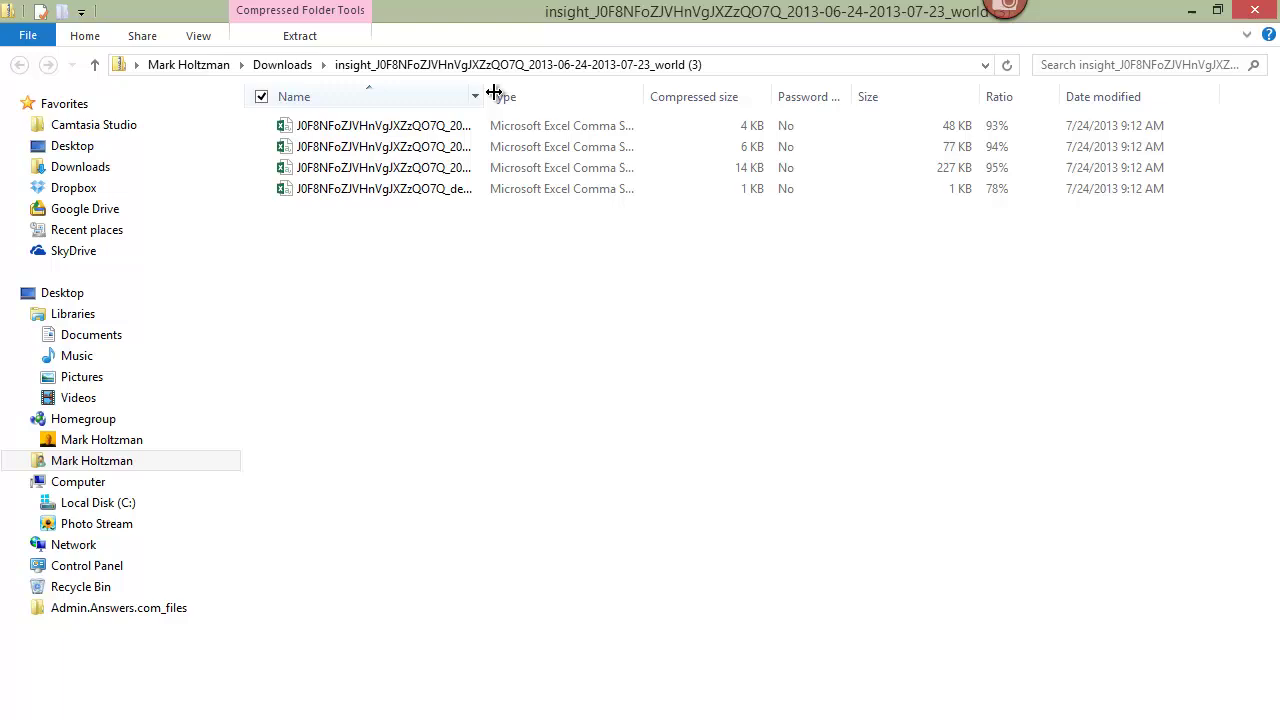
drag(494, 92, 703, 109)
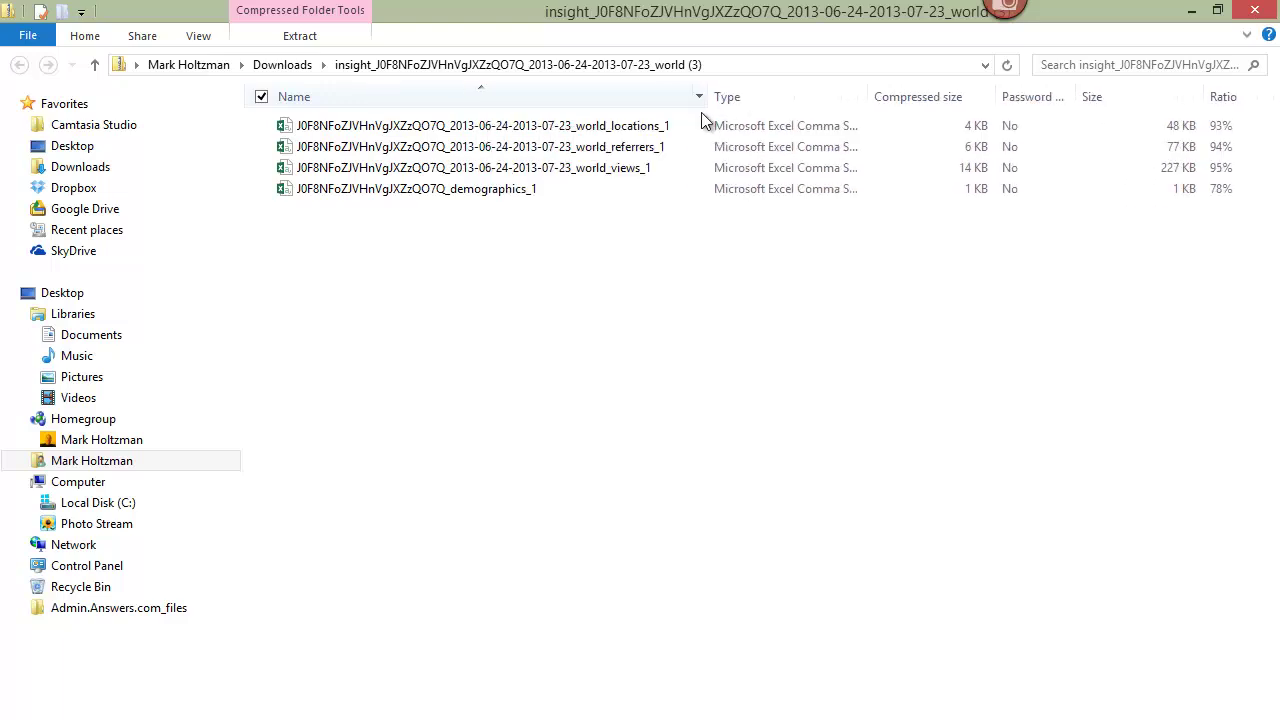
double_click(546, 170)
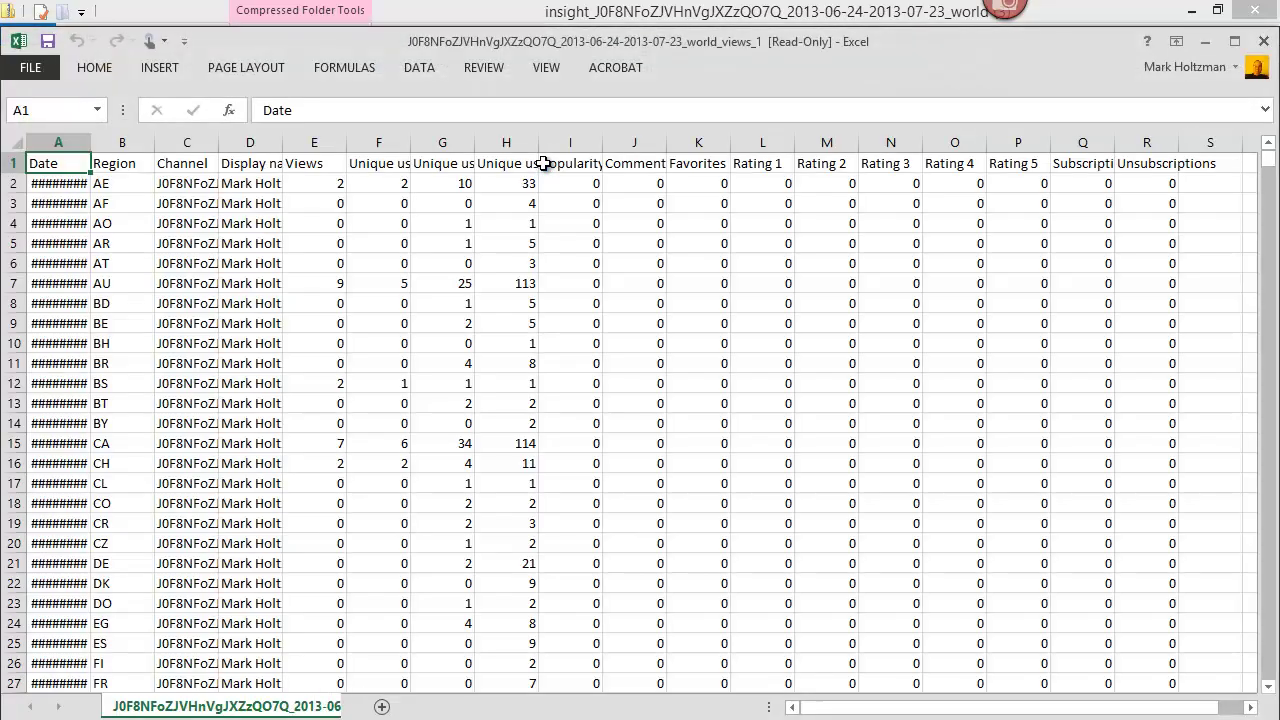
Step: Save the world views data as an Excel Workbook named 'YouTube Views'
click(28, 68)
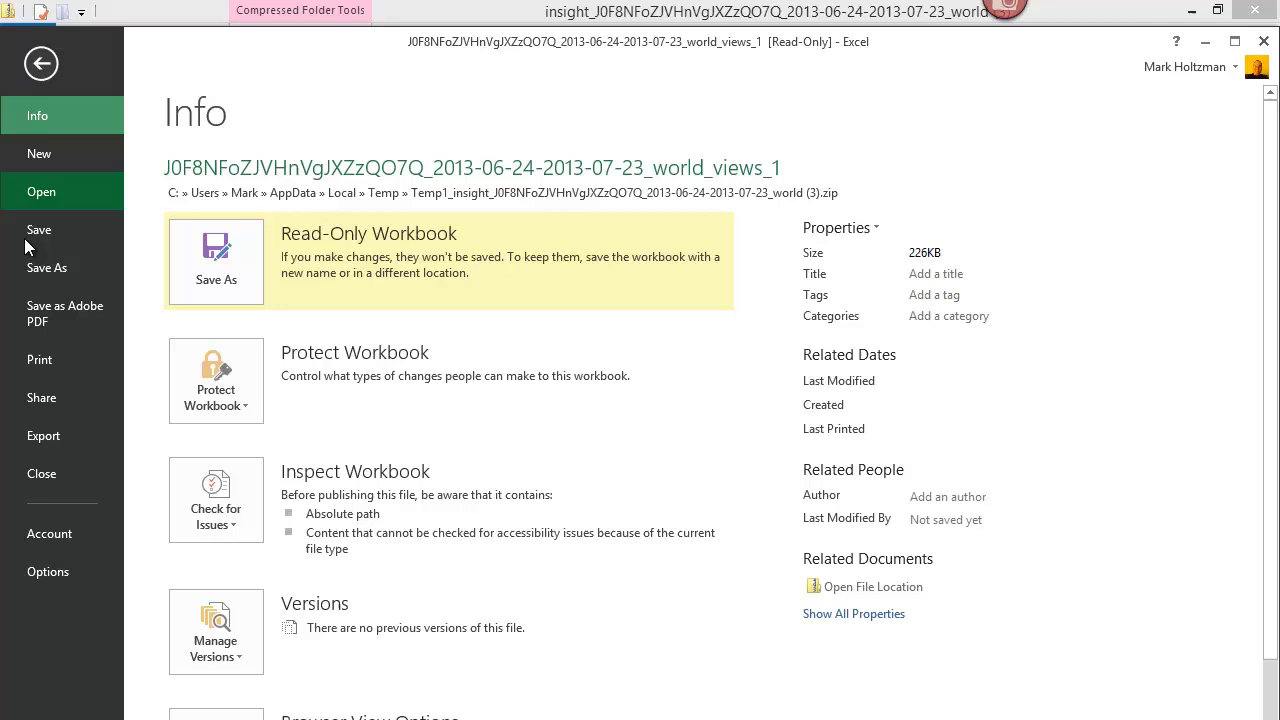
click(30, 267)
click(517, 360)
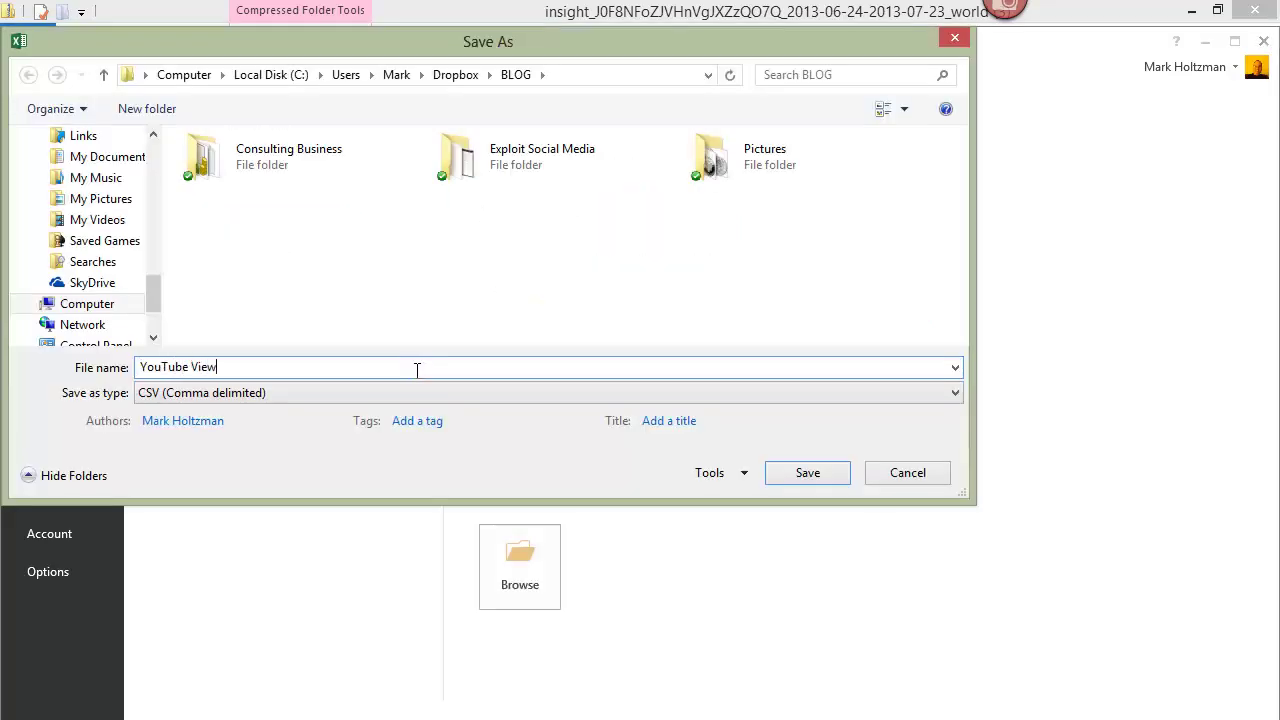
click(434, 390)
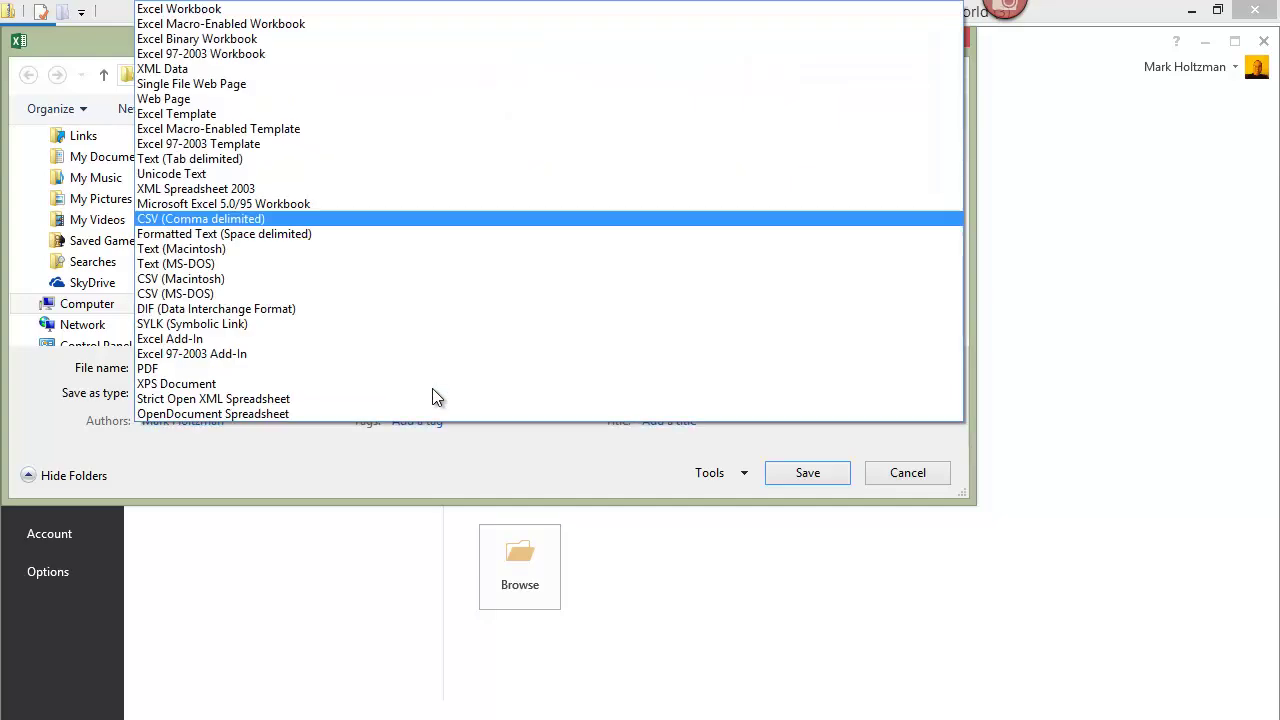
click(316, 10)
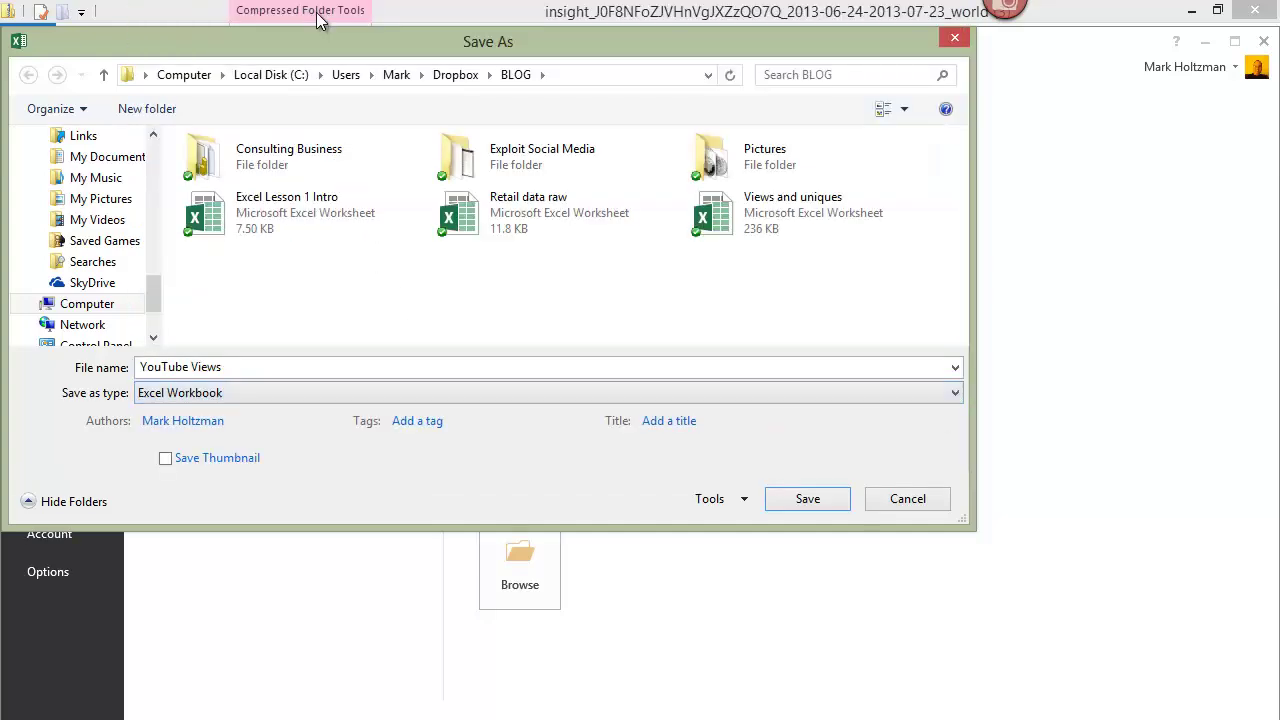
click(807, 498)
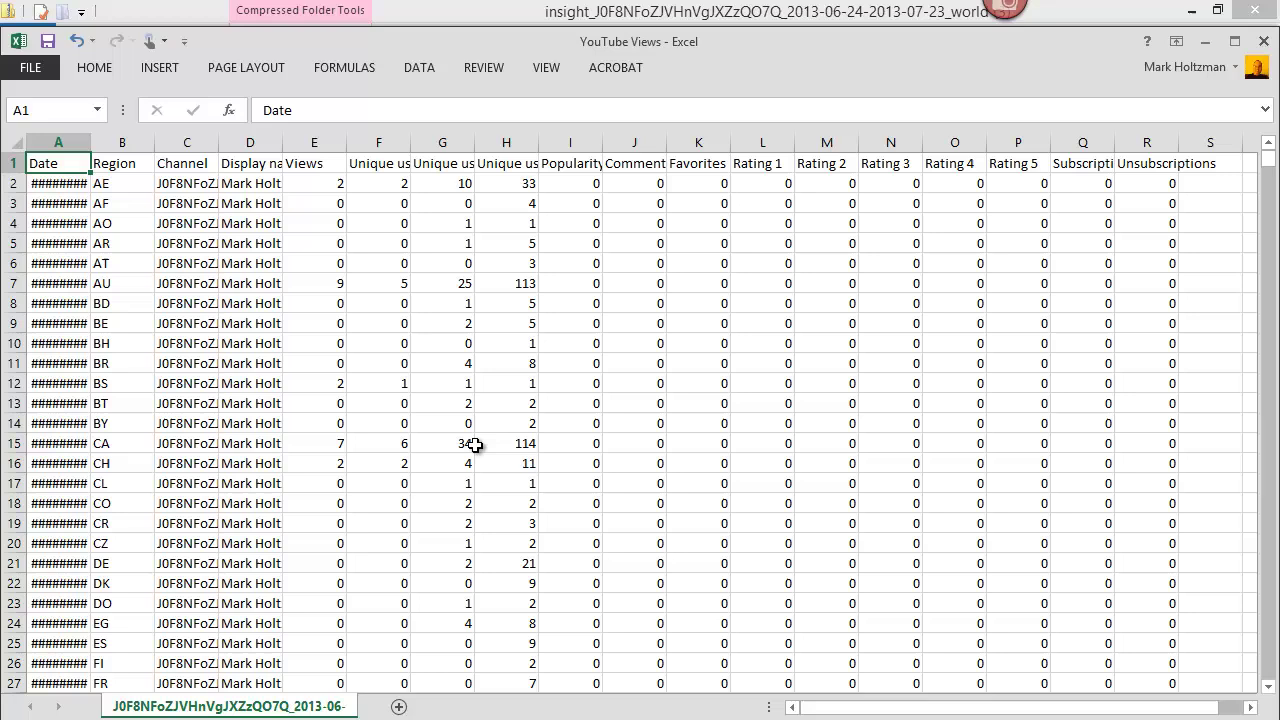
Step: Scroll through the per-country daily stats, then maximize the YouTube Views Excel window
scroll(474, 445, down, 20)
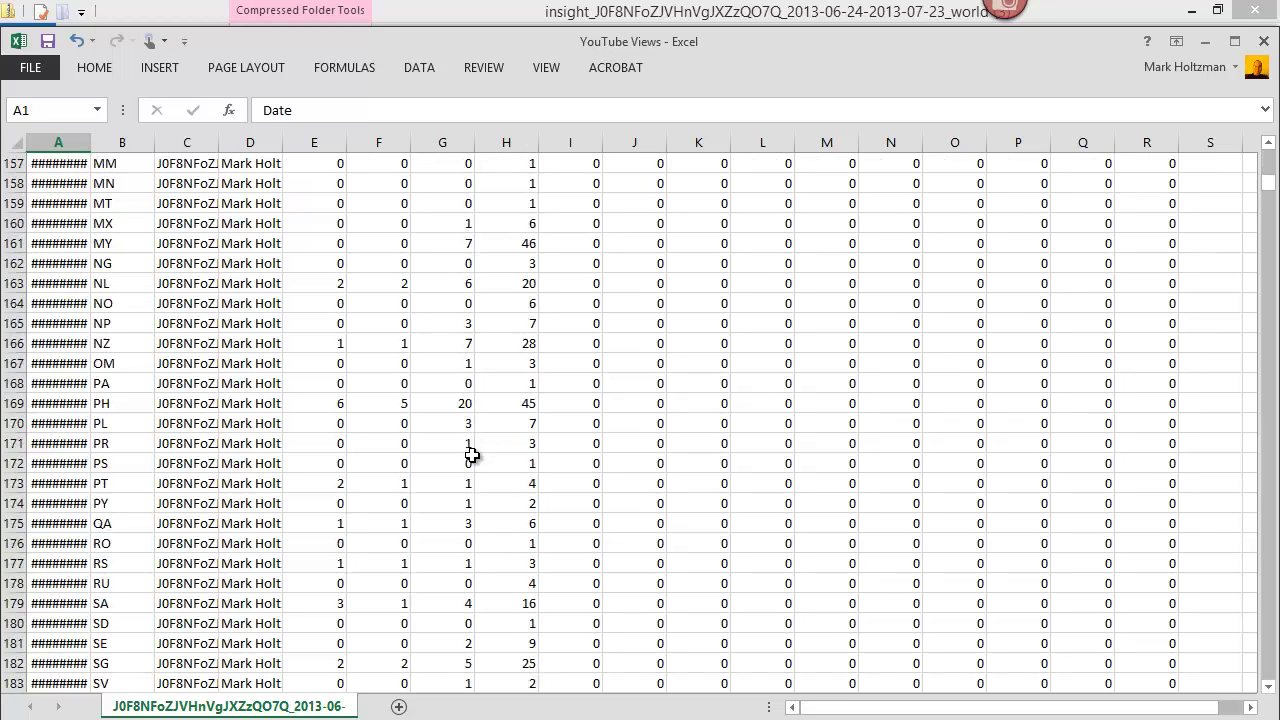
scroll(472, 455, down, 20)
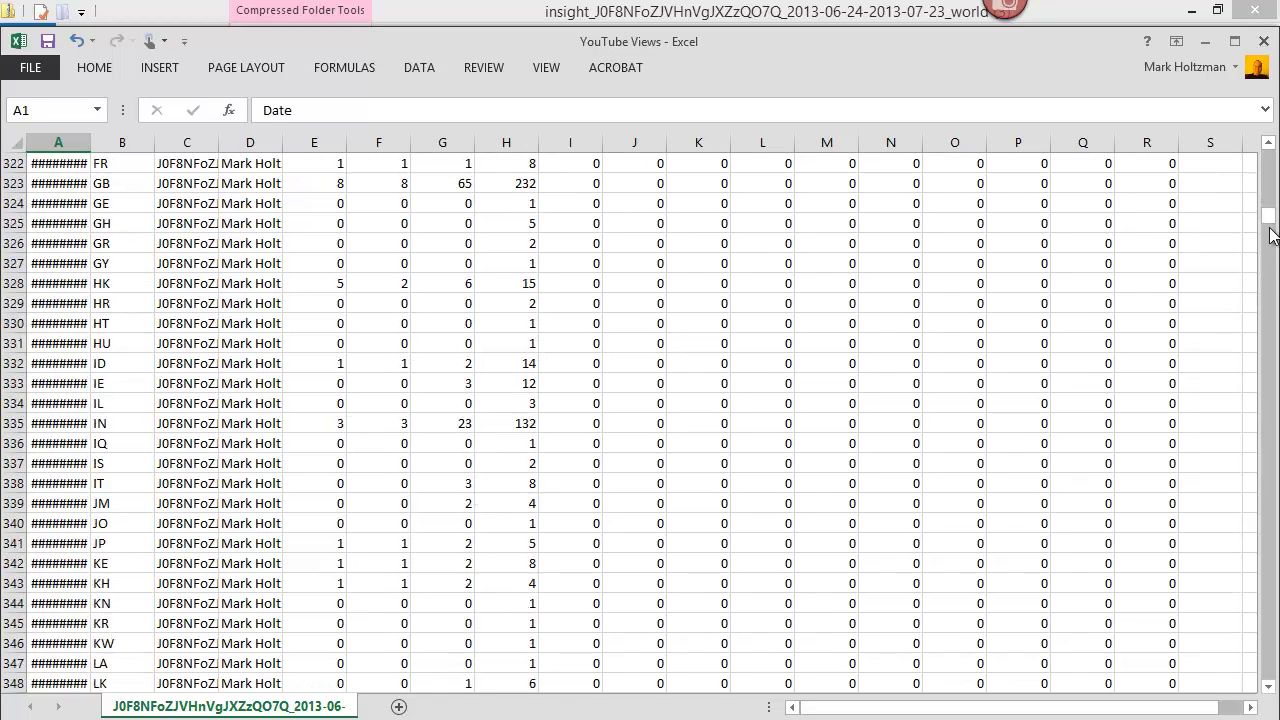
drag(1268, 224, 1258, 152)
drag(1145, 143, 1086, 143)
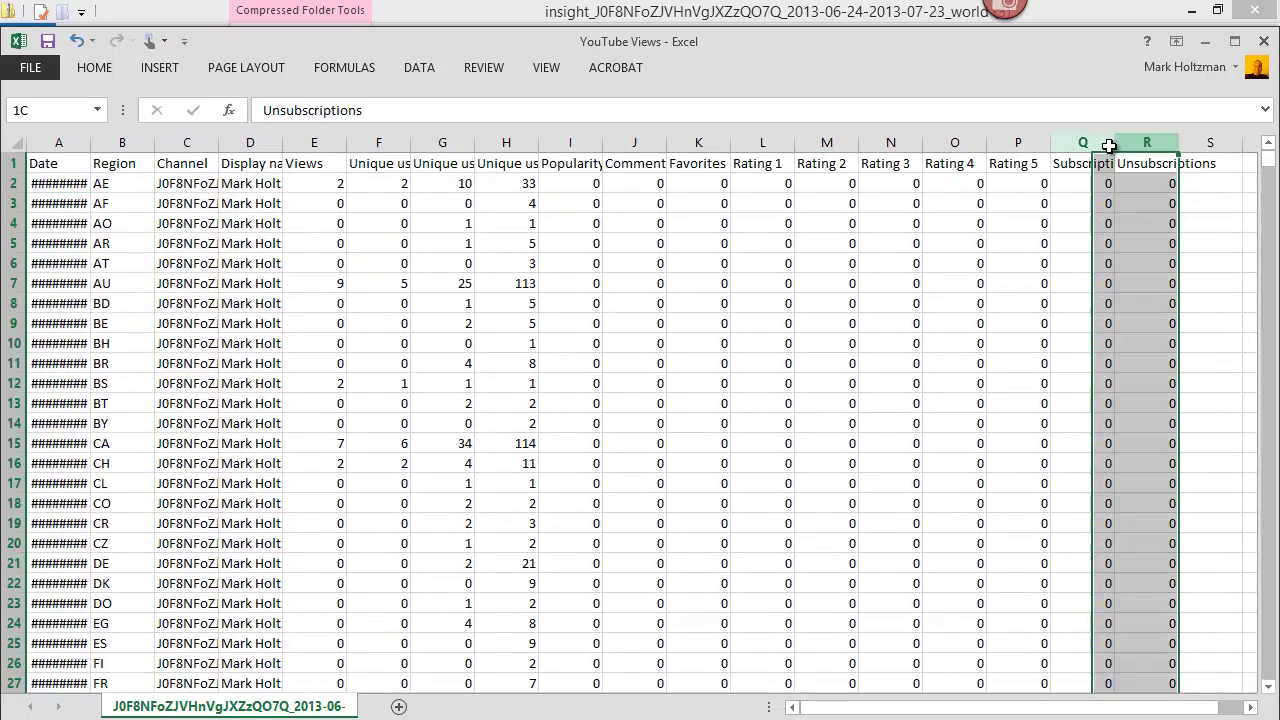
double_click(915, 37)
click(820, 288)
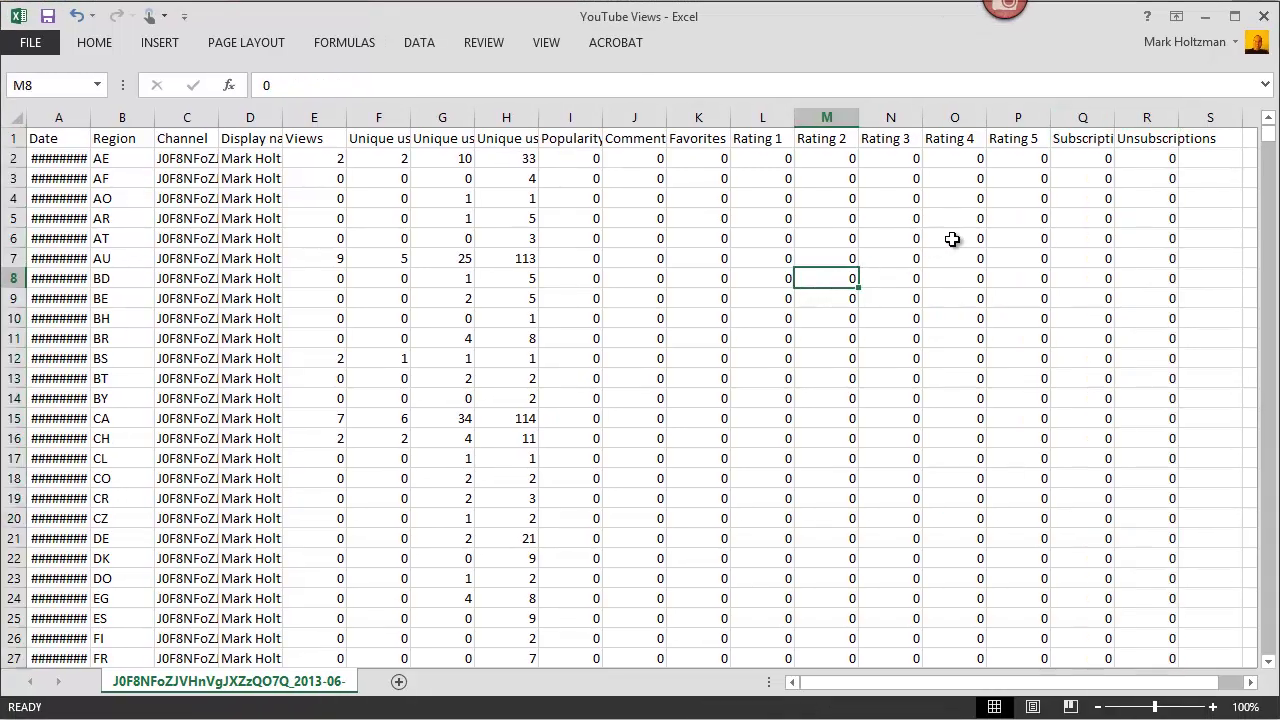
Step: Select the entire data range A1:R2926 from the last cell back to A1
drag(1272, 140, 1274, 670)
click(1148, 657)
key(ctrl+shift+Home)
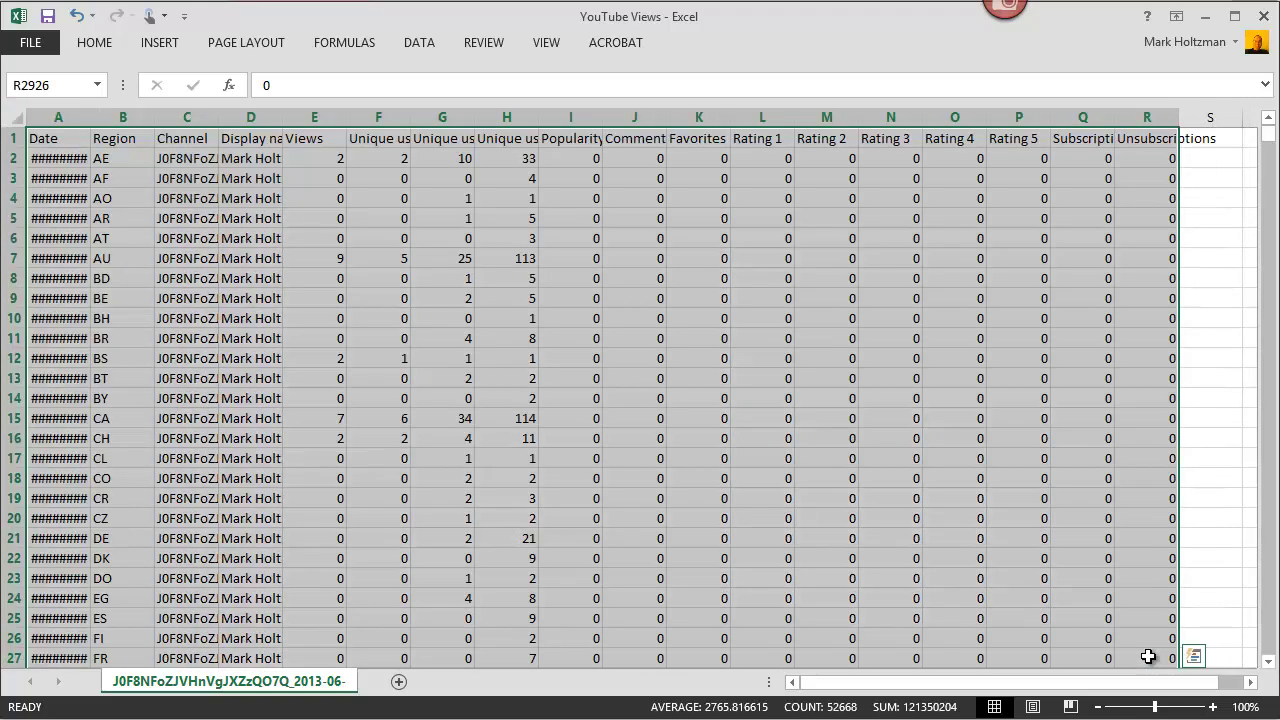
Step: Format the selected range as a styled table with a header row
click(80, 48)
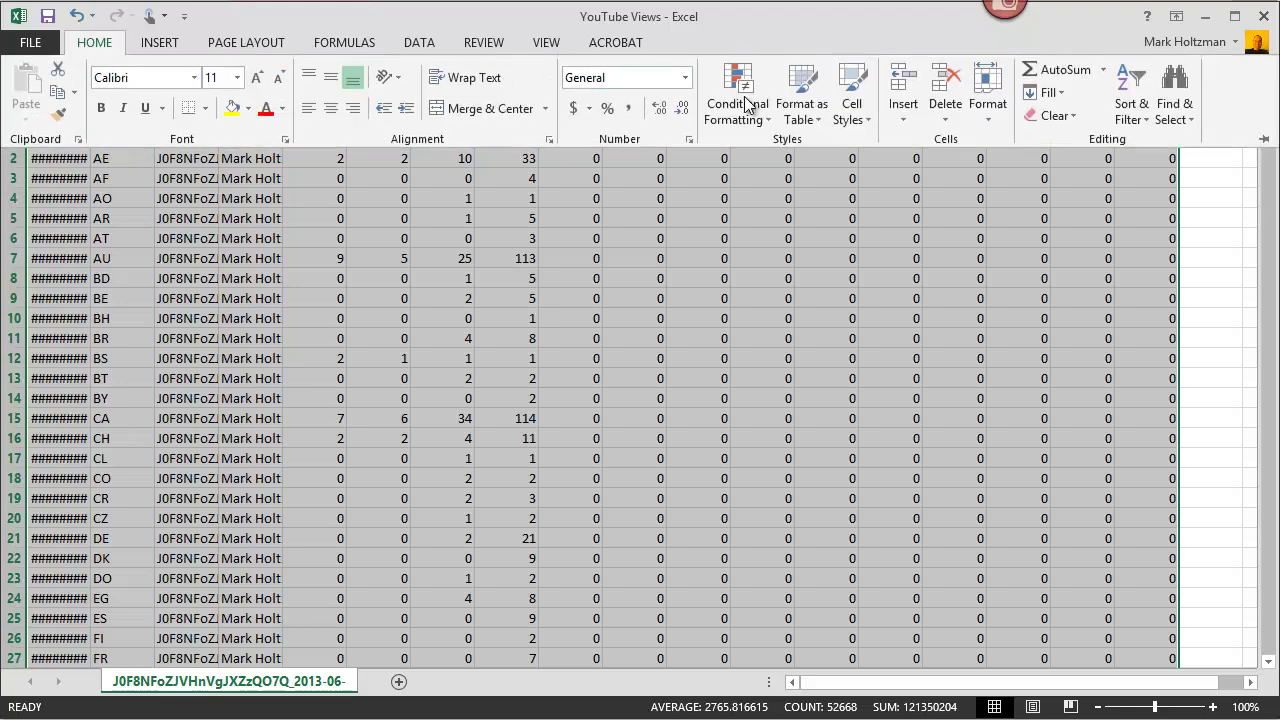
click(801, 110)
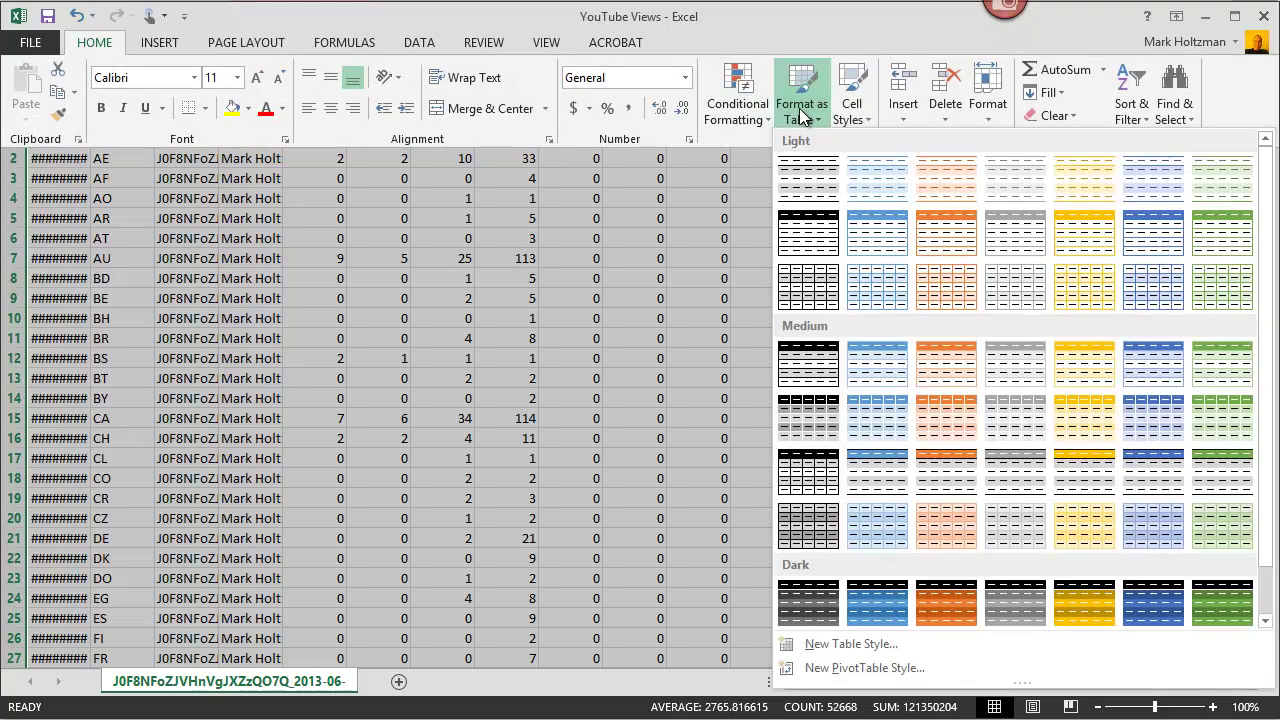
click(1088, 473)
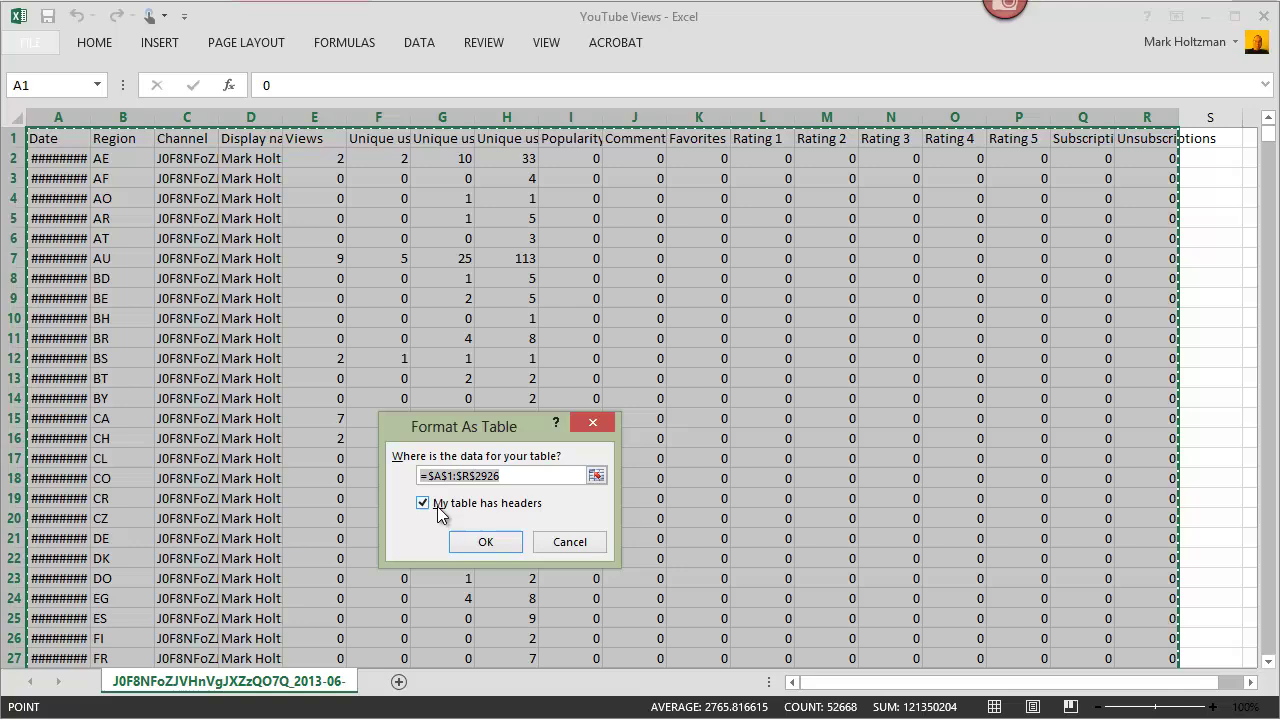
click(485, 542)
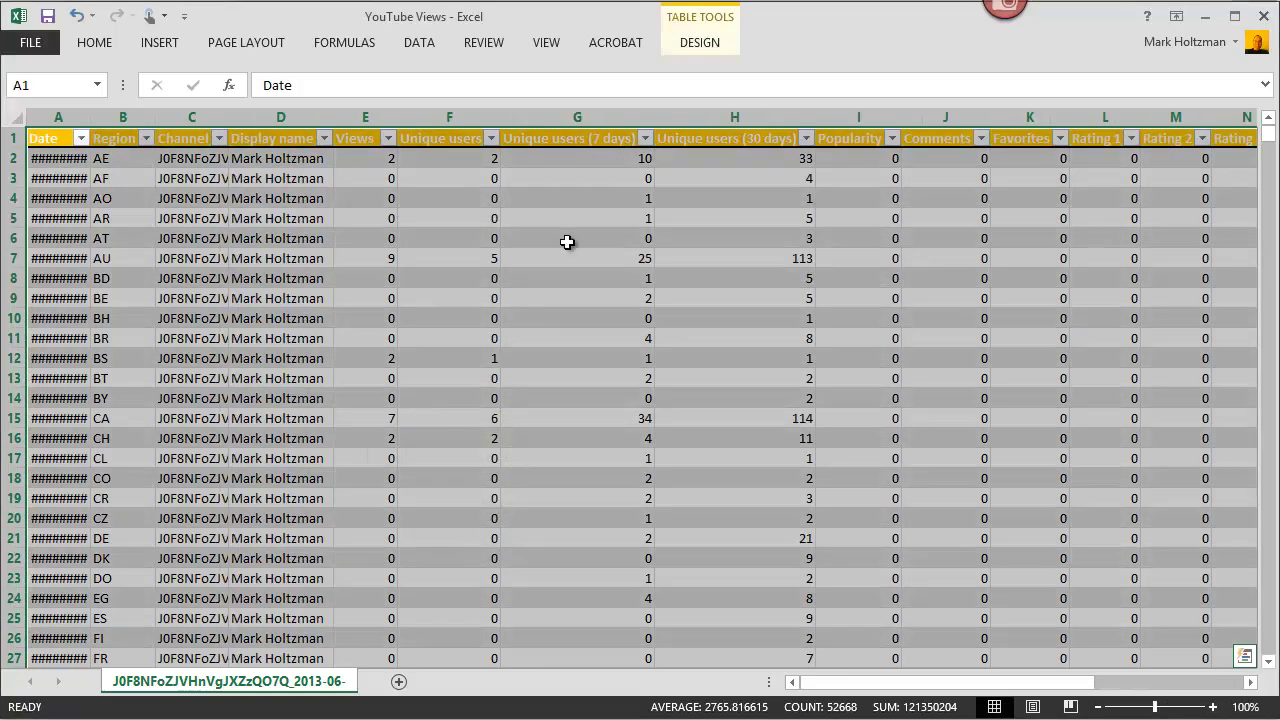
click(636, 214)
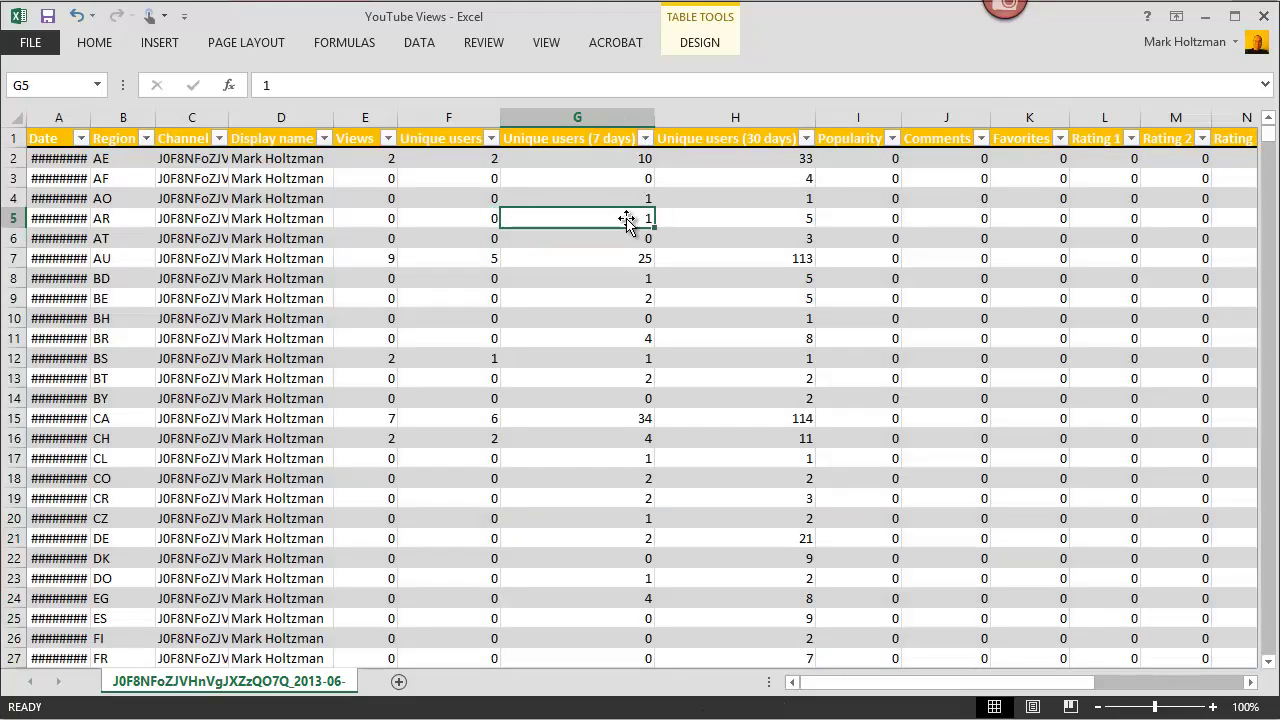
Step: Widen column A so dates like 6/24/2013 appear instead of hash marks
scroll(539, 405, down, 20)
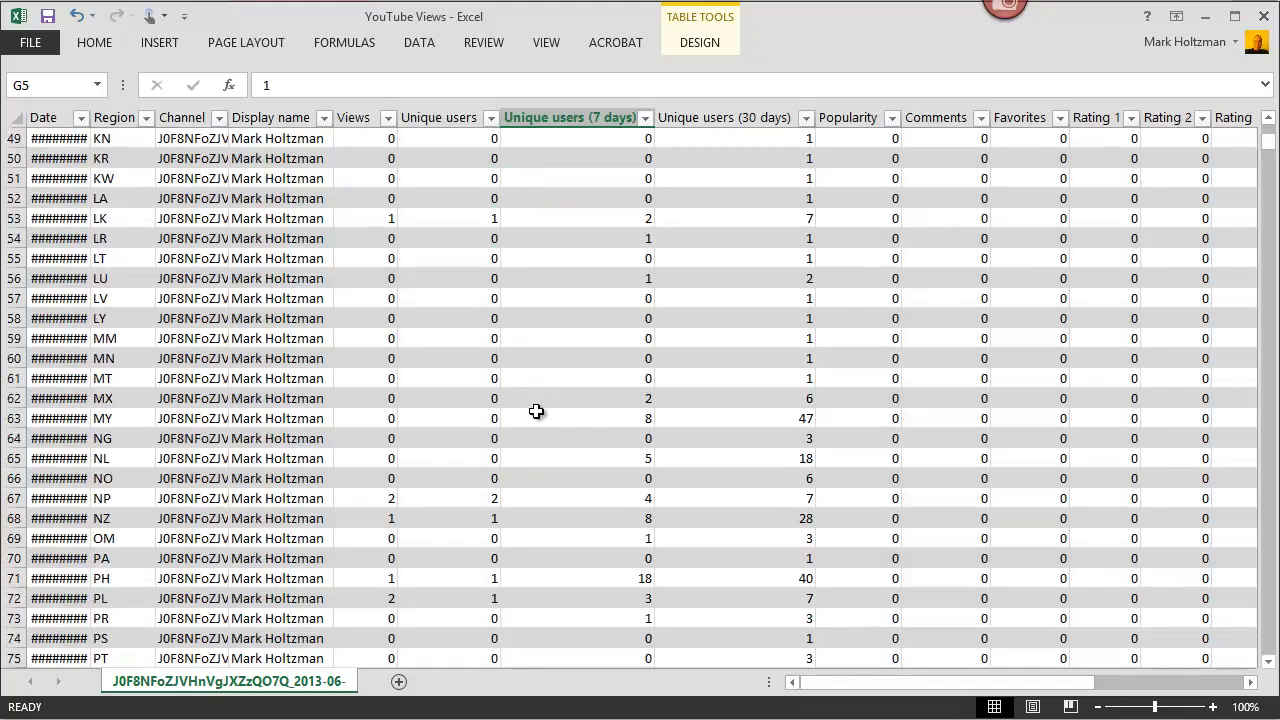
scroll(531, 437, up, 20)
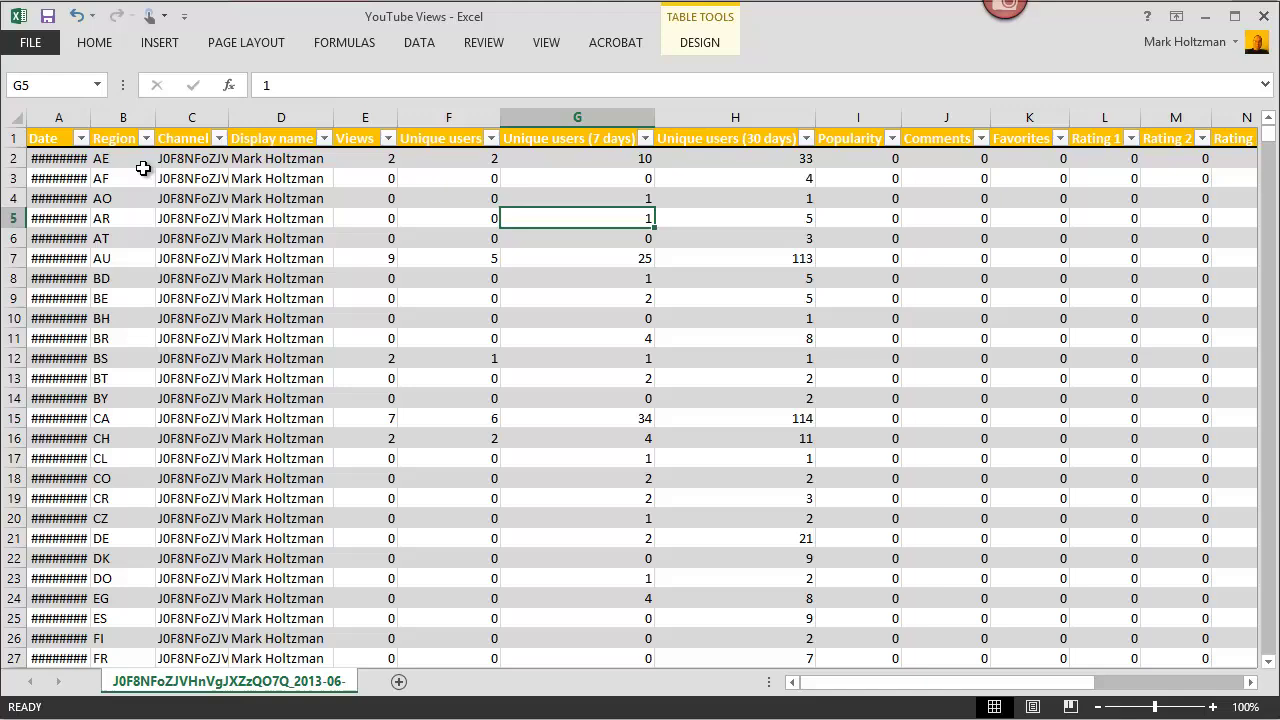
drag(91, 118, 134, 121)
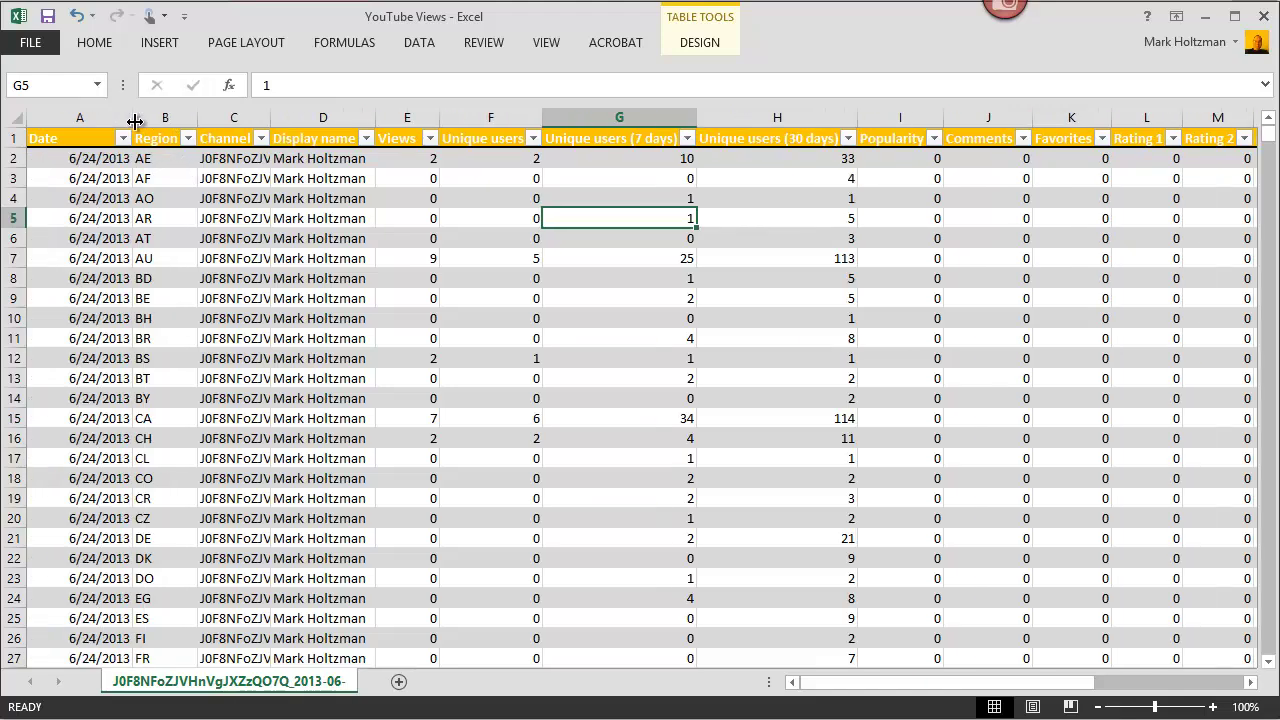
click(250, 300)
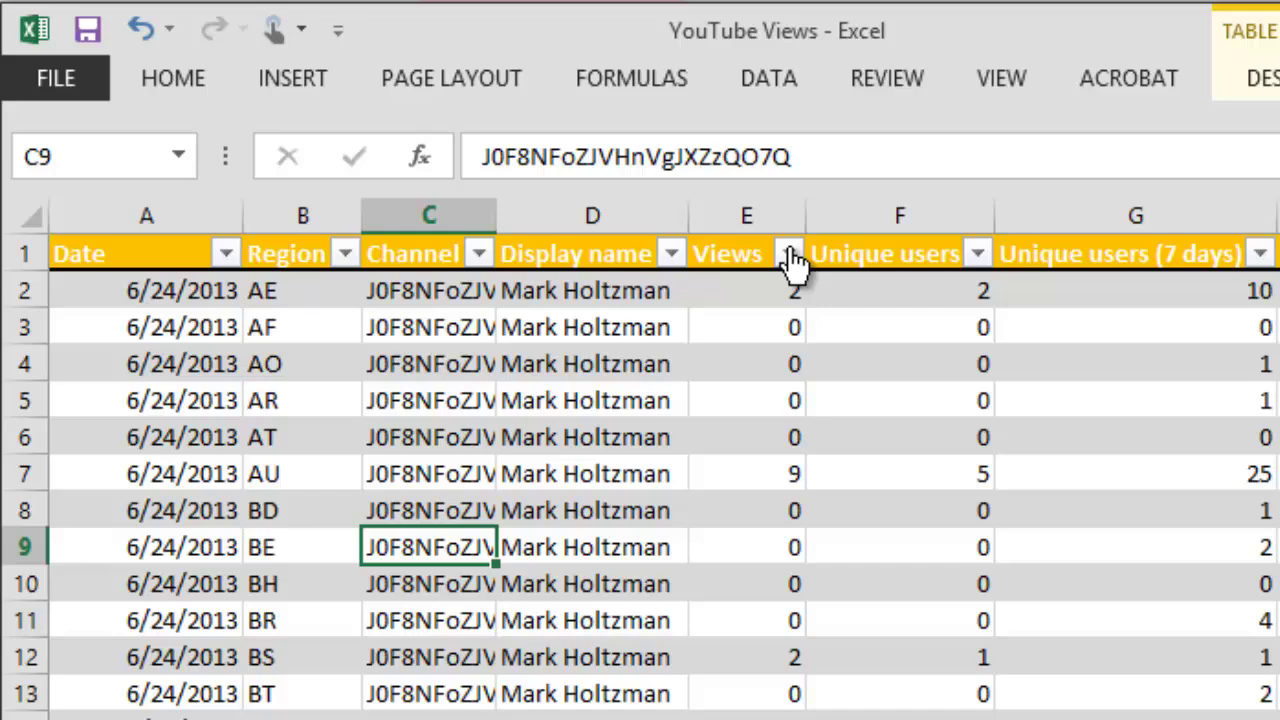
Step: Sort the table by Views largest first, putting the US 63-view day of 7/17/2013 on top
click(681, 221)
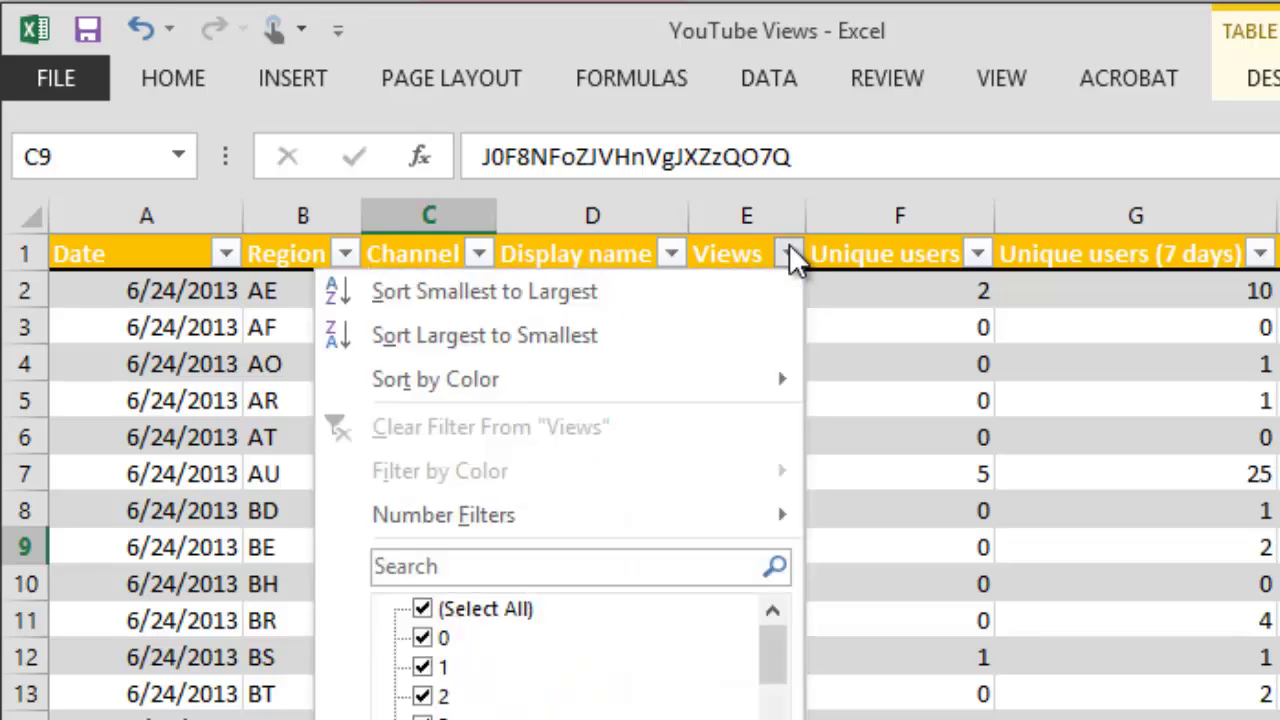
click(709, 342)
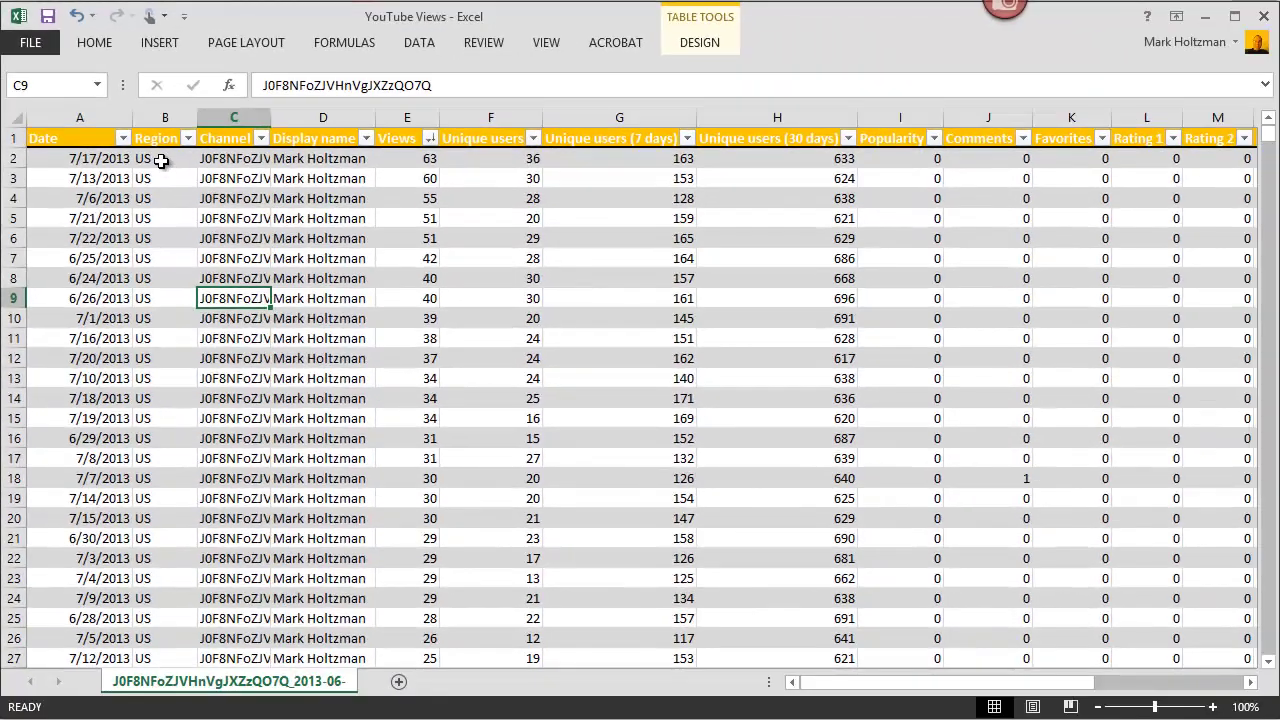
click(160, 162)
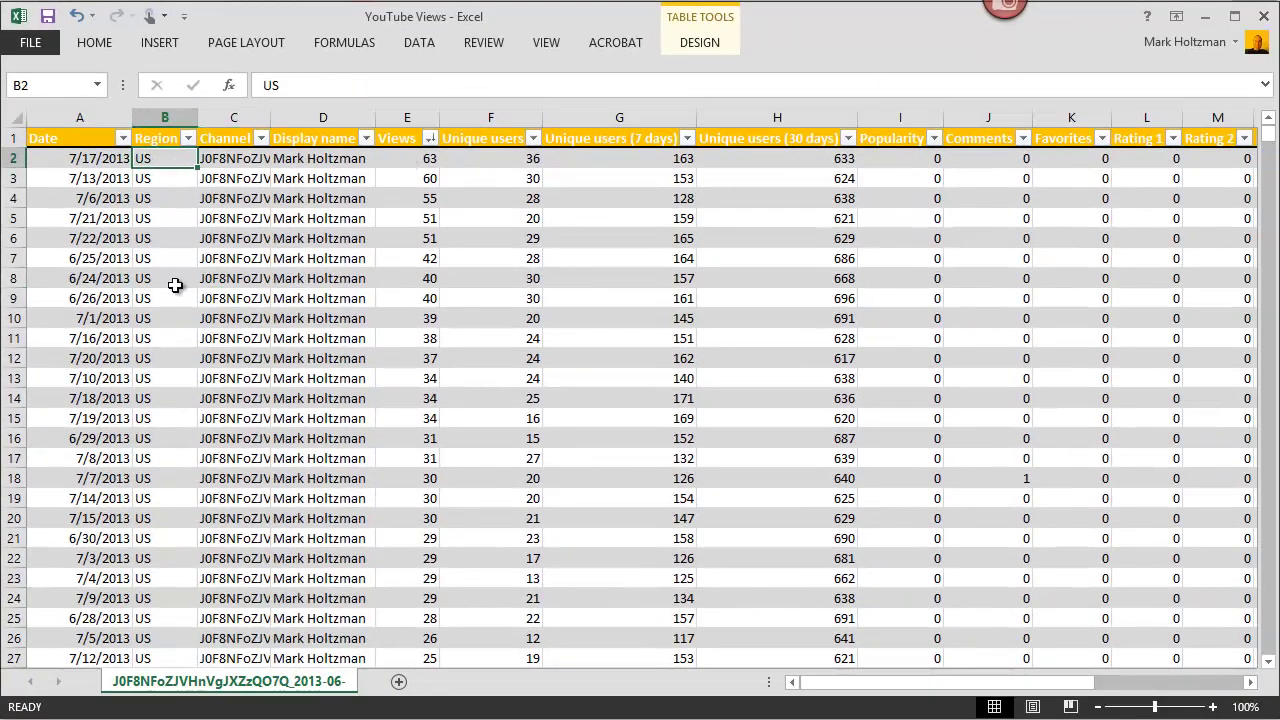
scroll(143, 445, down, 18)
scroll(143, 445, down, 14)
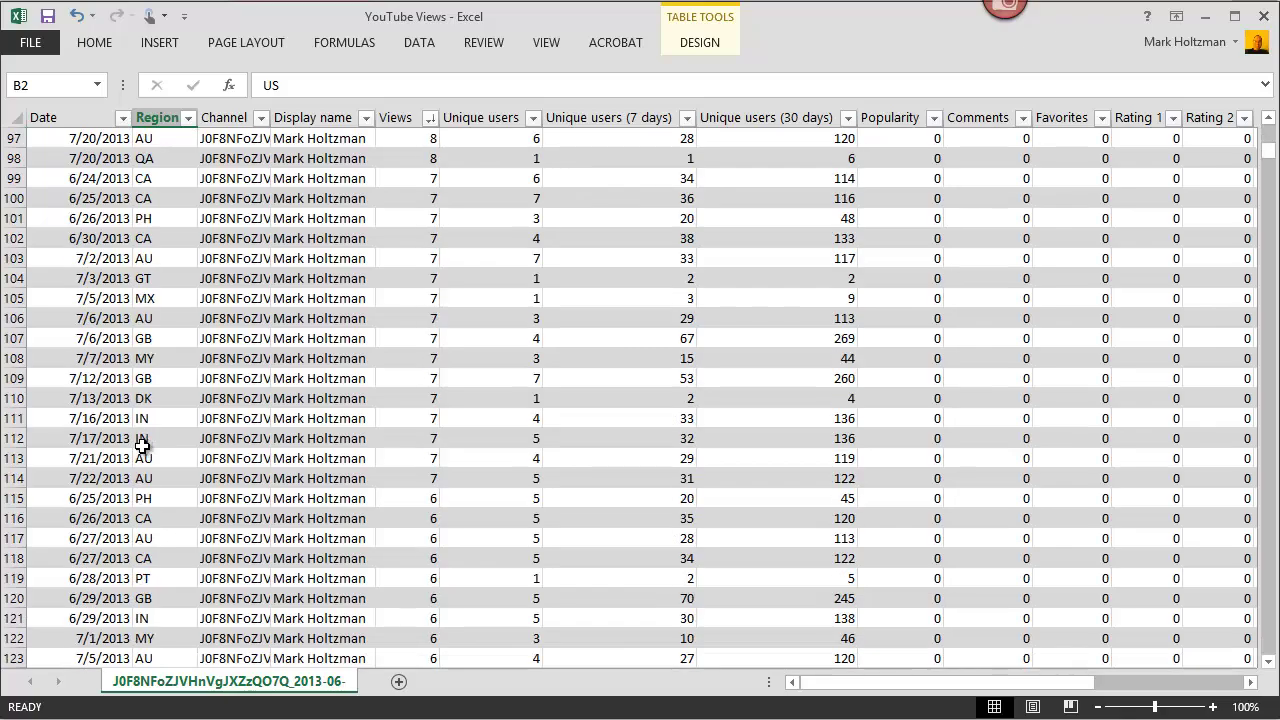
scroll(140, 443, up, 20)
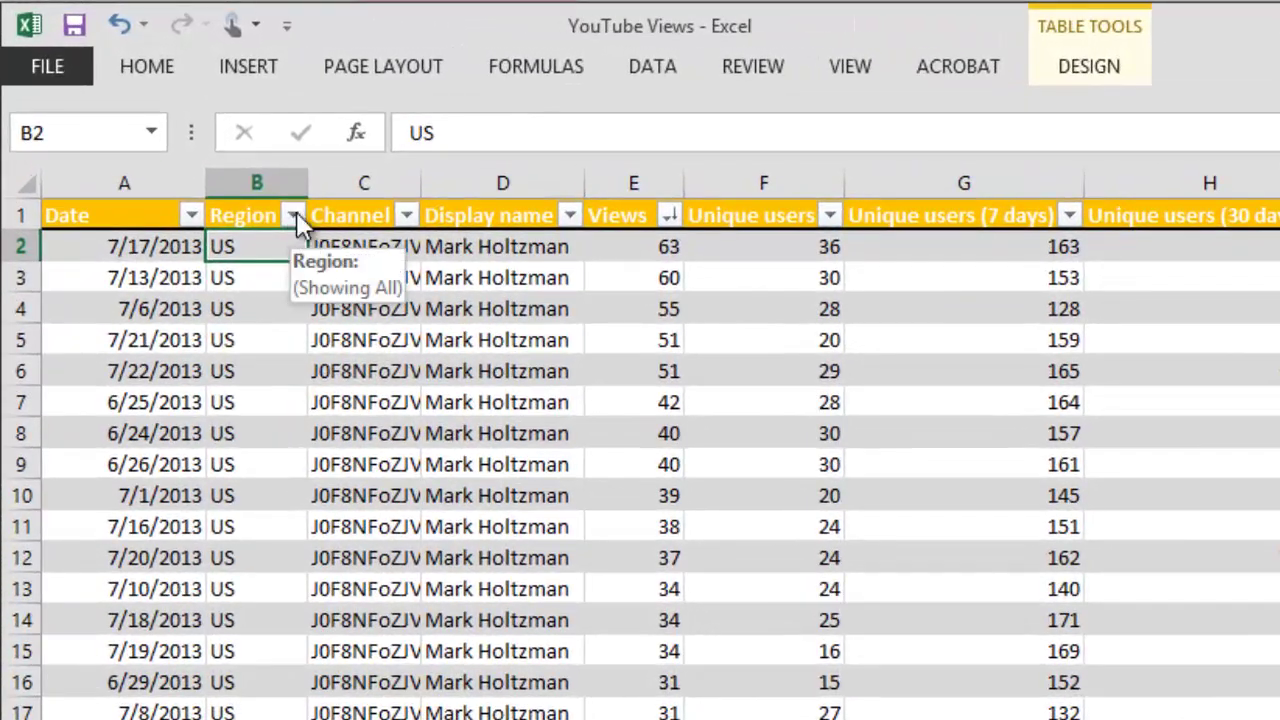
Step: Filter the Region column to show only US rows
click(239, 173)
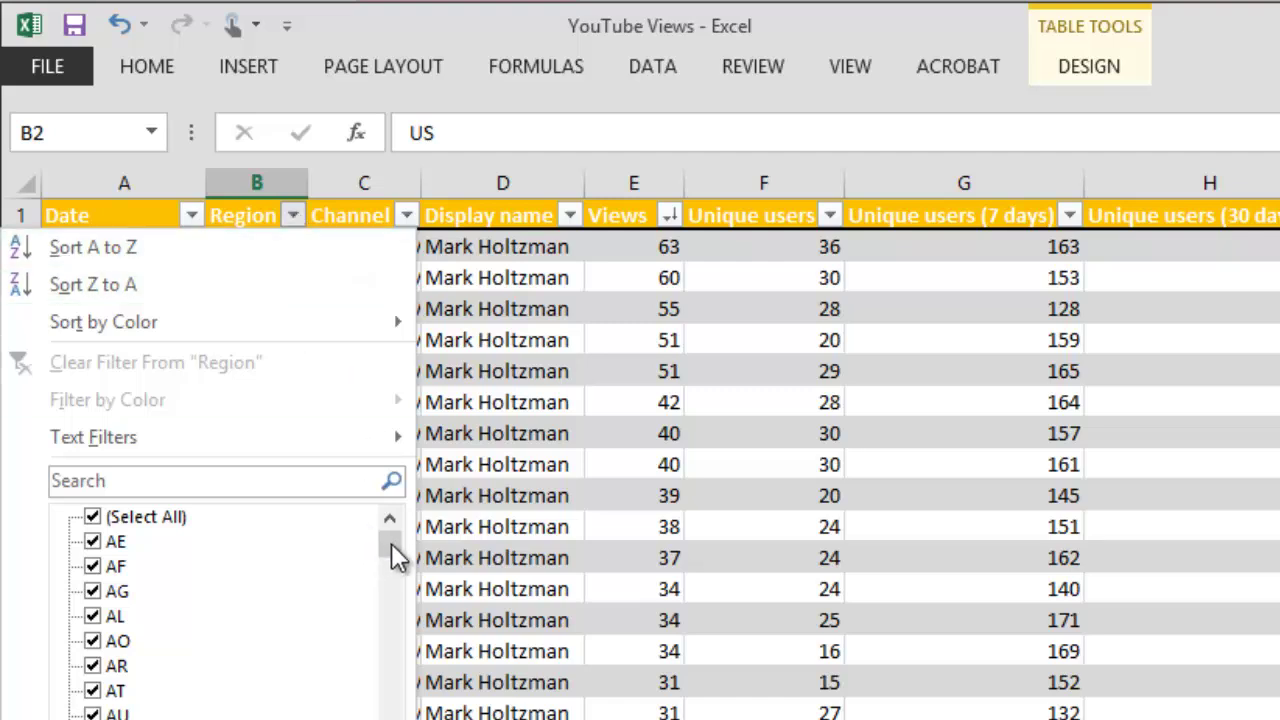
drag(397, 558, 396, 705)
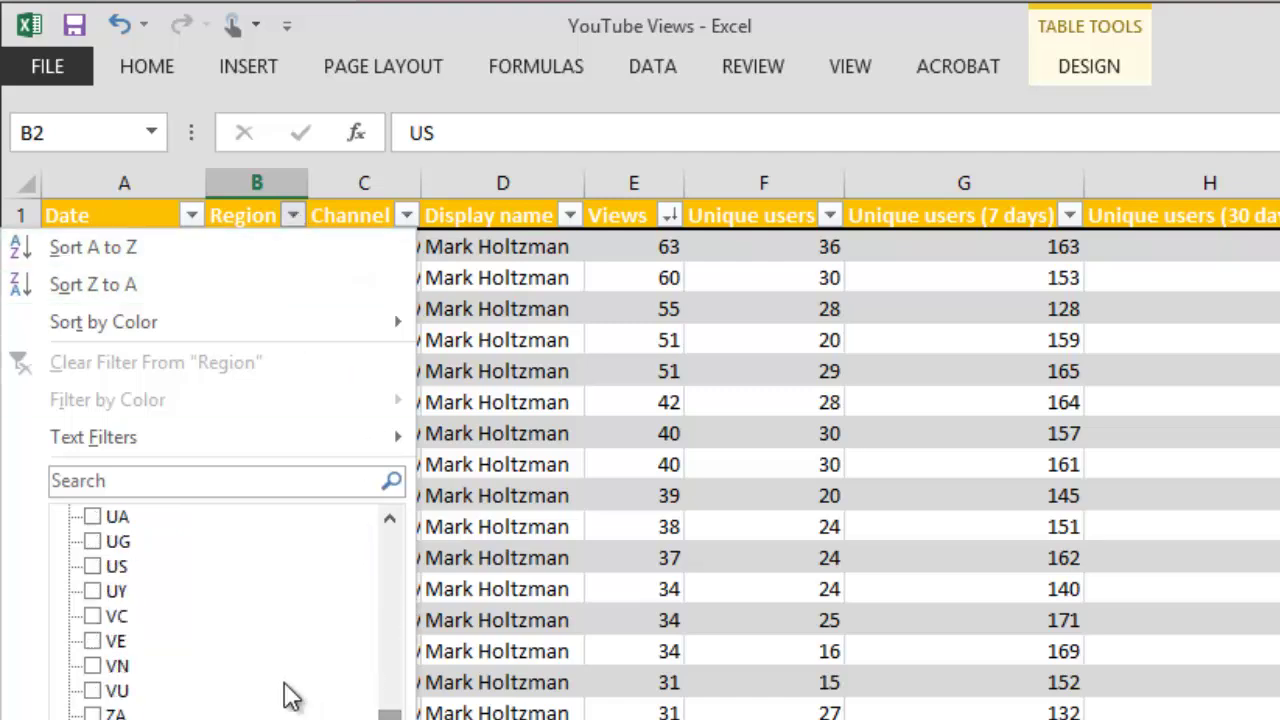
click(92, 568)
key(Return)
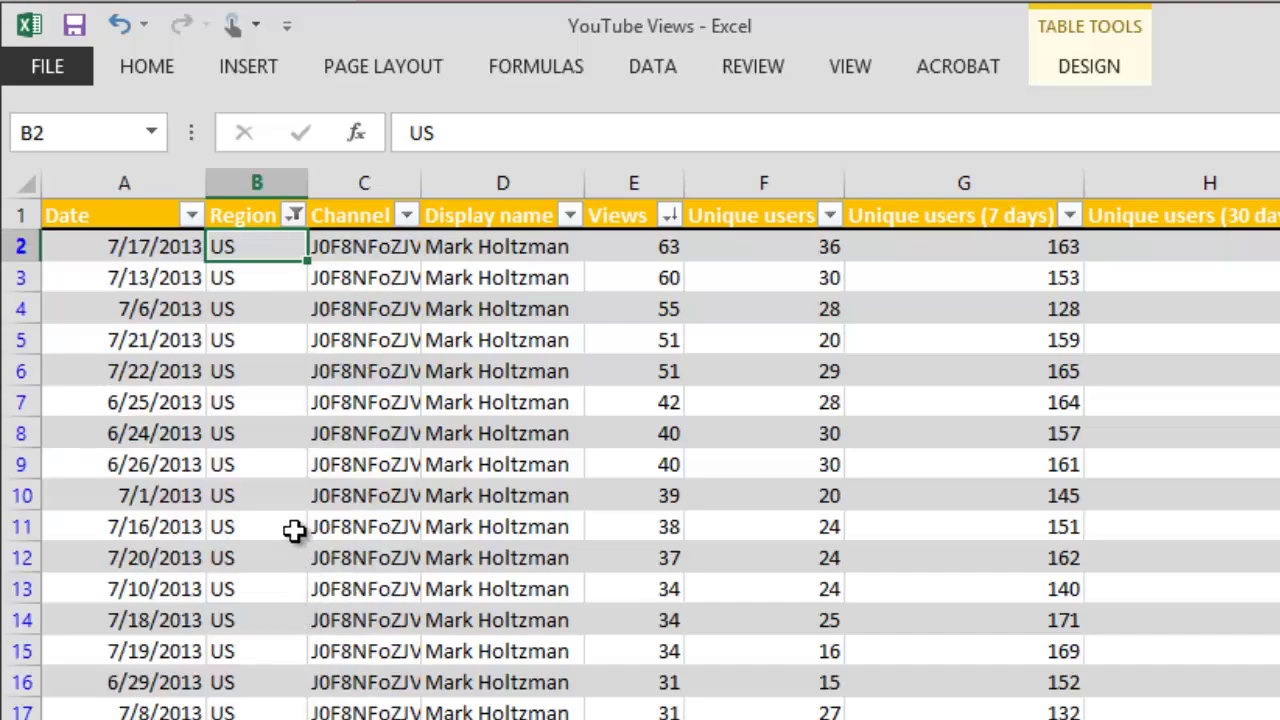
Step: Sort the US rows by Date from oldest to newest, starting 6/24/2013
click(189, 216)
click(181, 247)
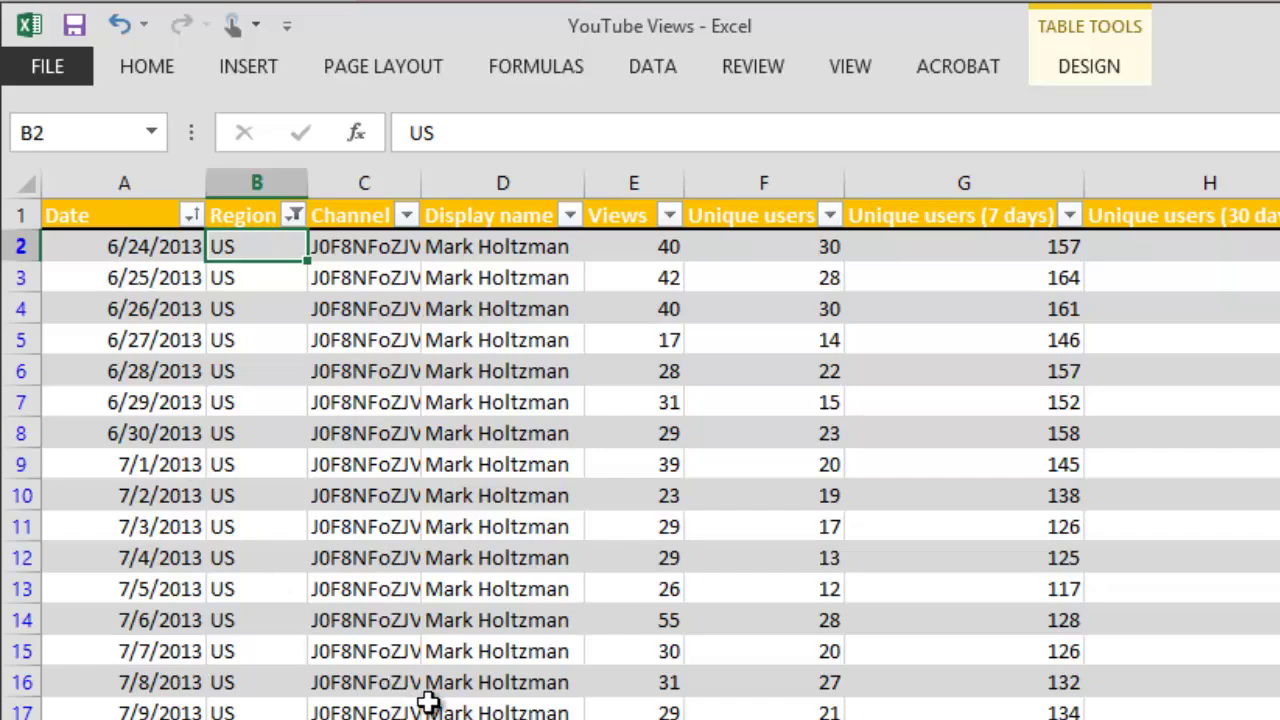
scroll(686, 589, down, 6)
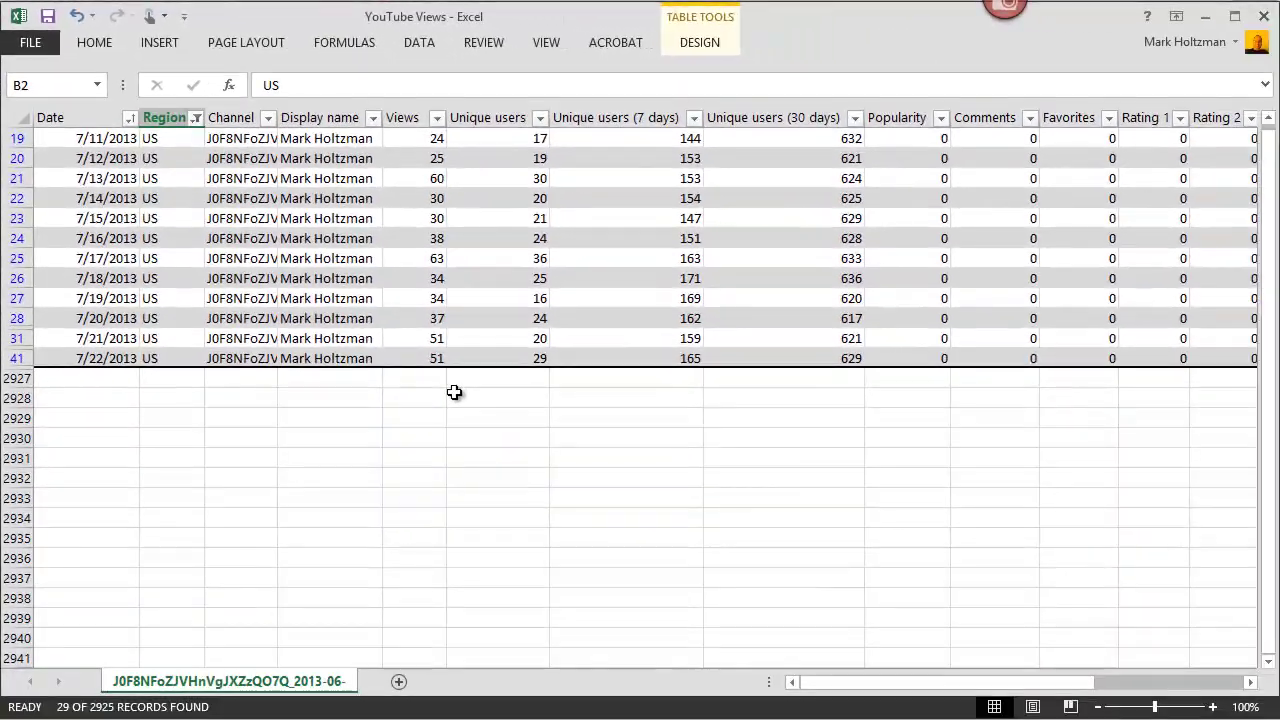
scroll(454, 392, up, 6)
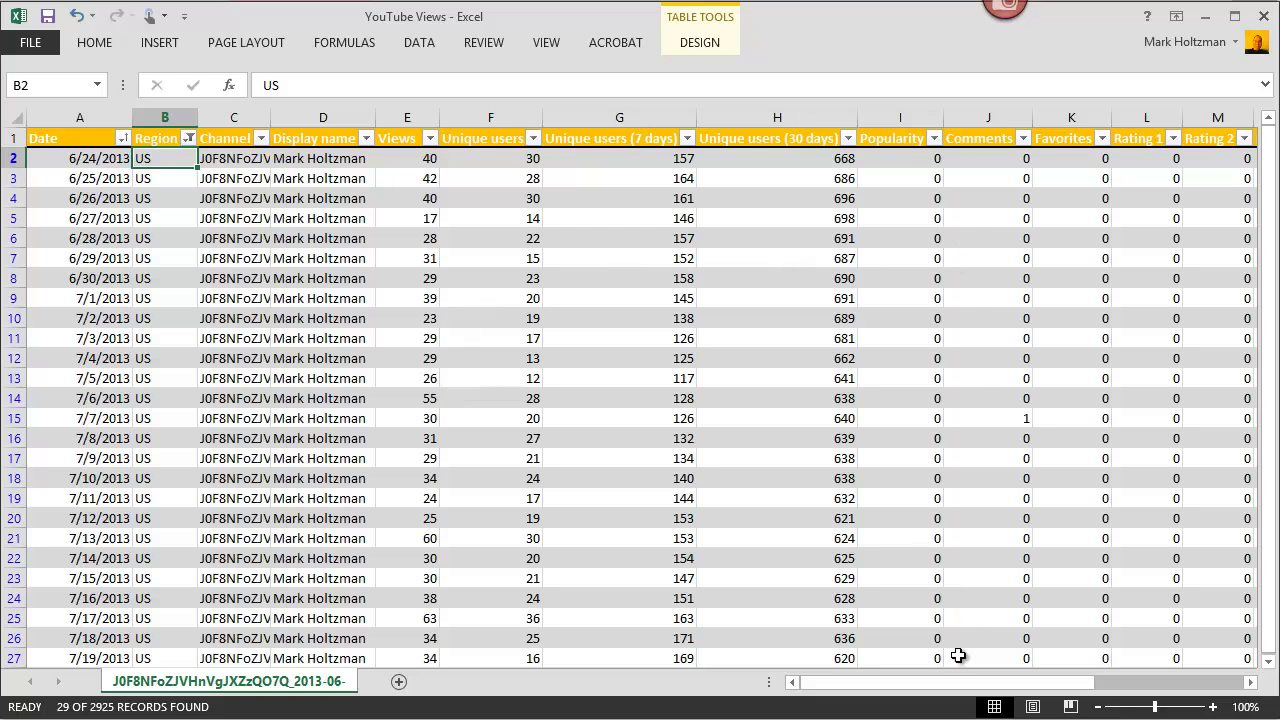
Step: Cut the Date column and insert it just before Views, making it column D
drag(968, 683, 830, 685)
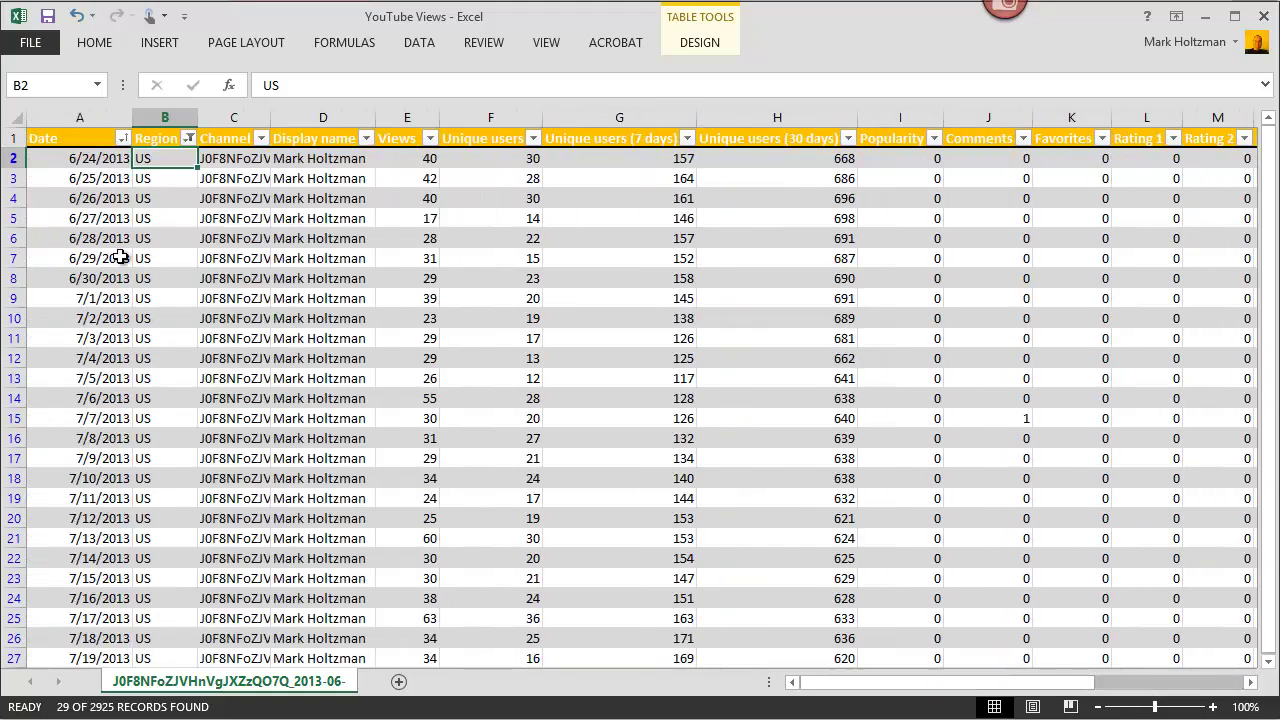
click(63, 117)
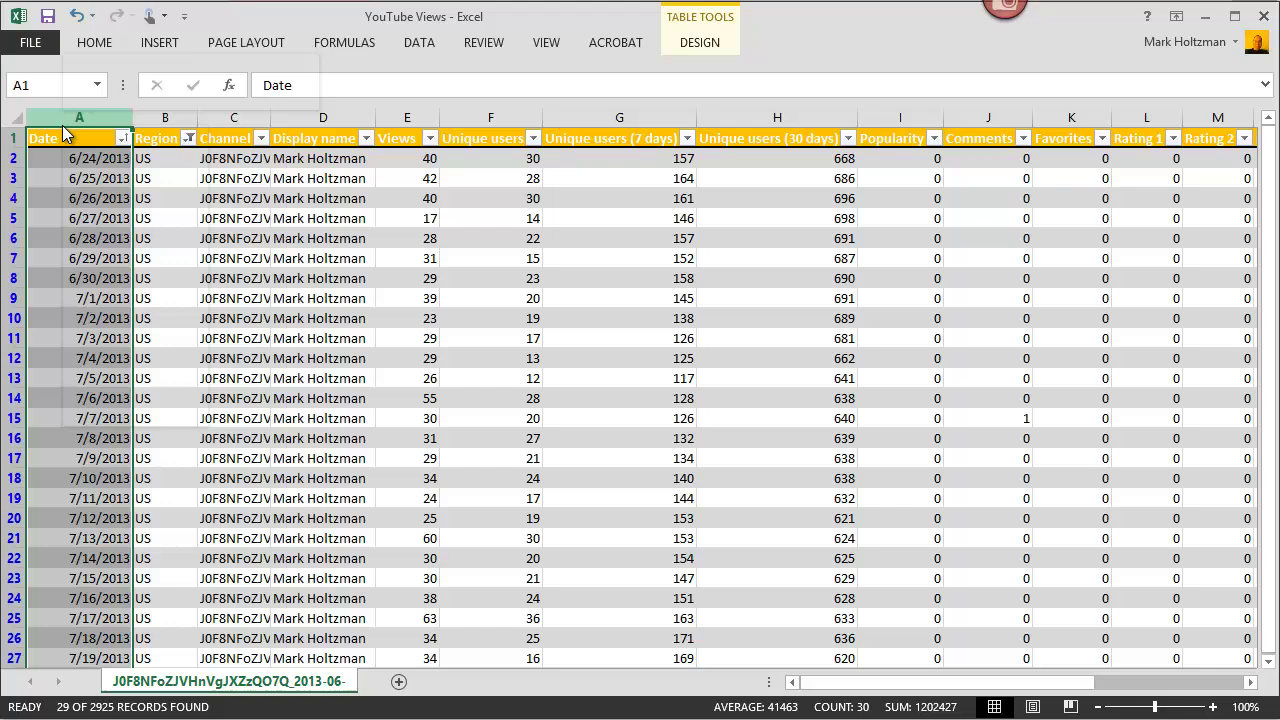
right_click(64, 130)
click(79, 139)
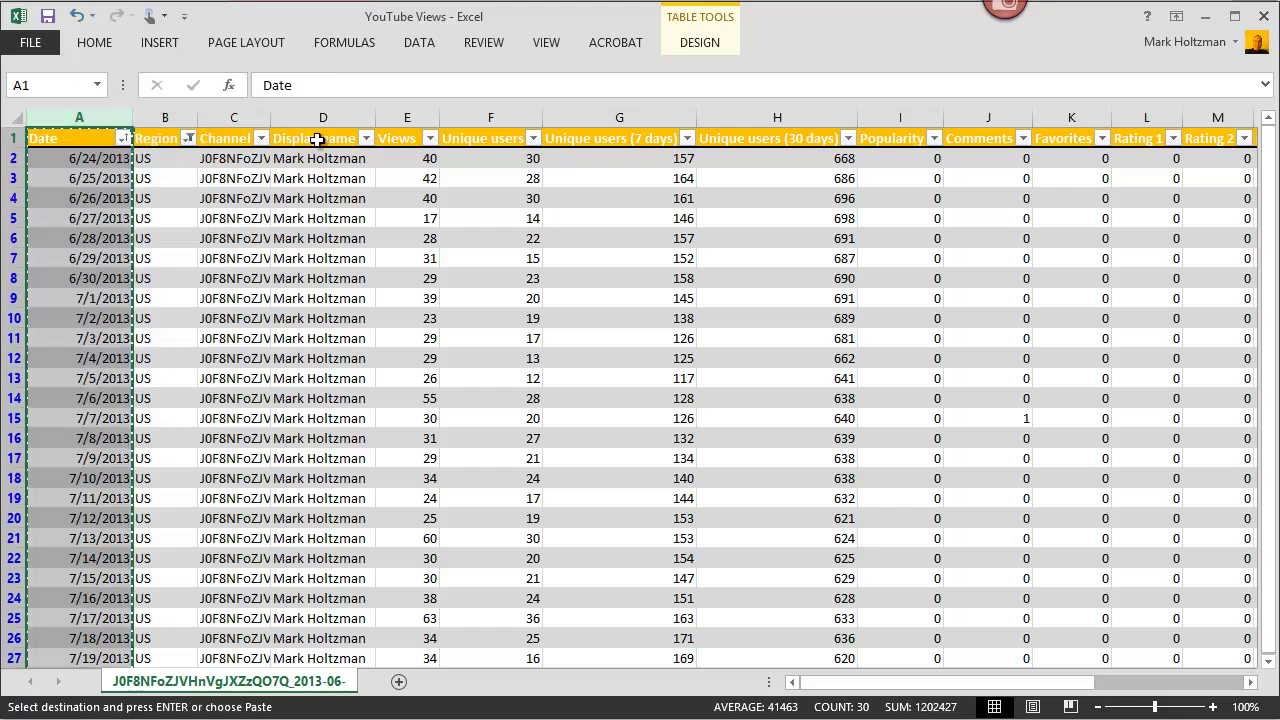
right_click(404, 122)
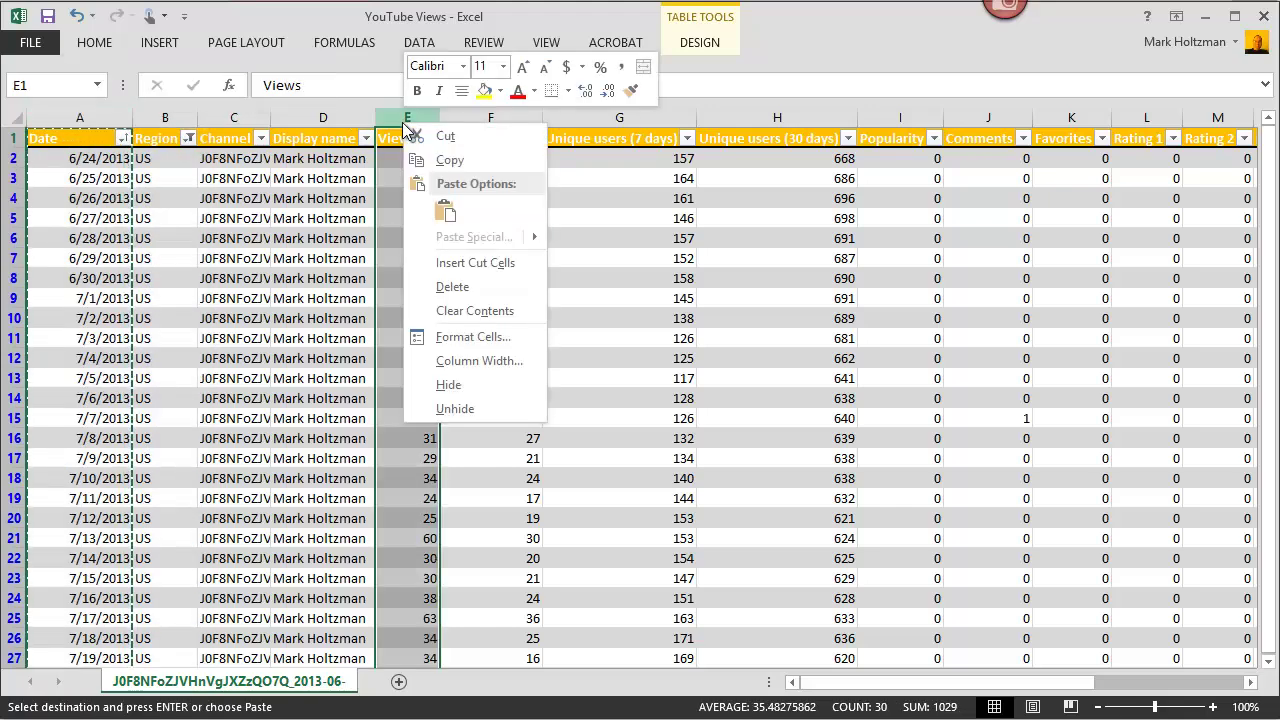
click(445, 262)
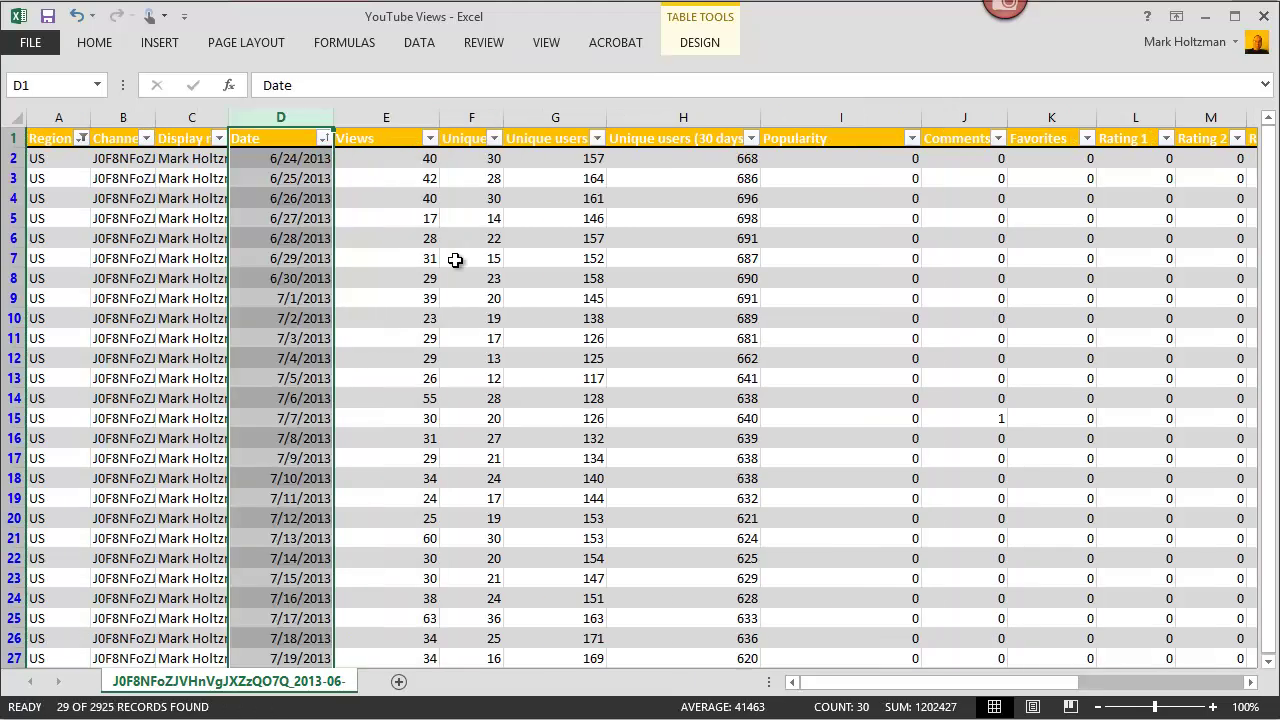
click(290, 276)
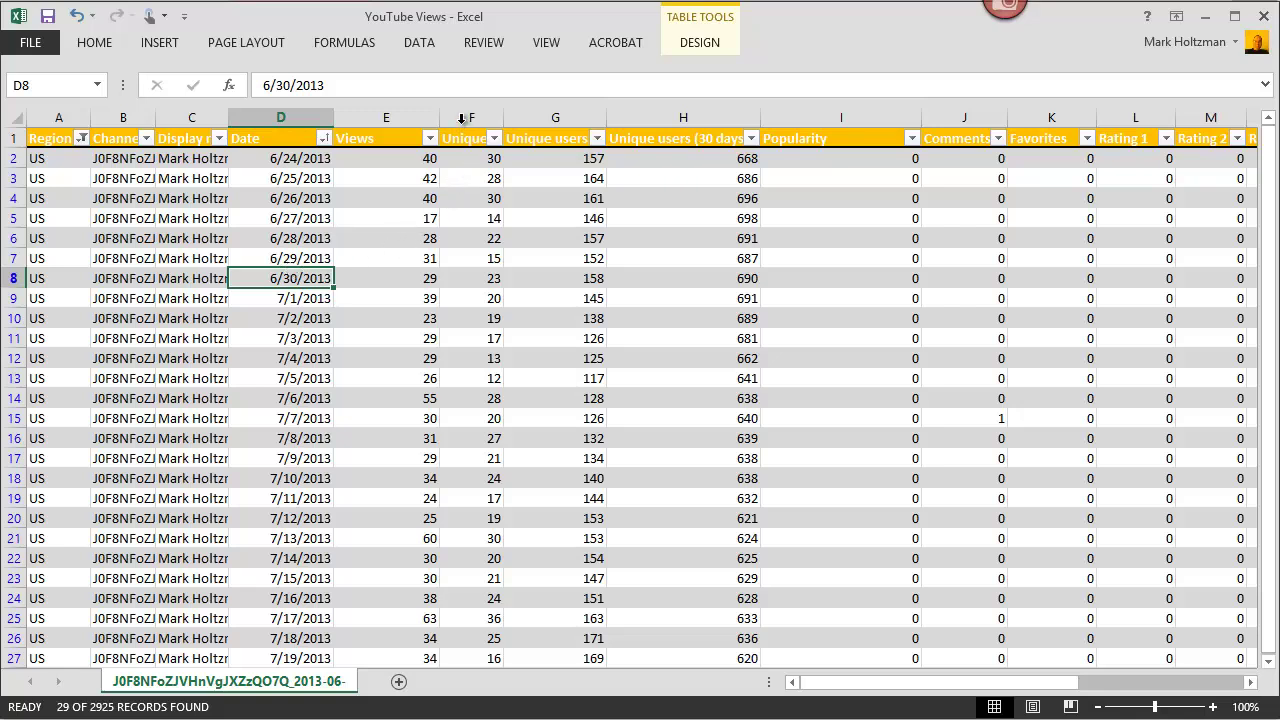
Step: Select the Date, Views and Unique users columns and insert a 3-D Clustered Column chart
drag(461, 123, 318, 121)
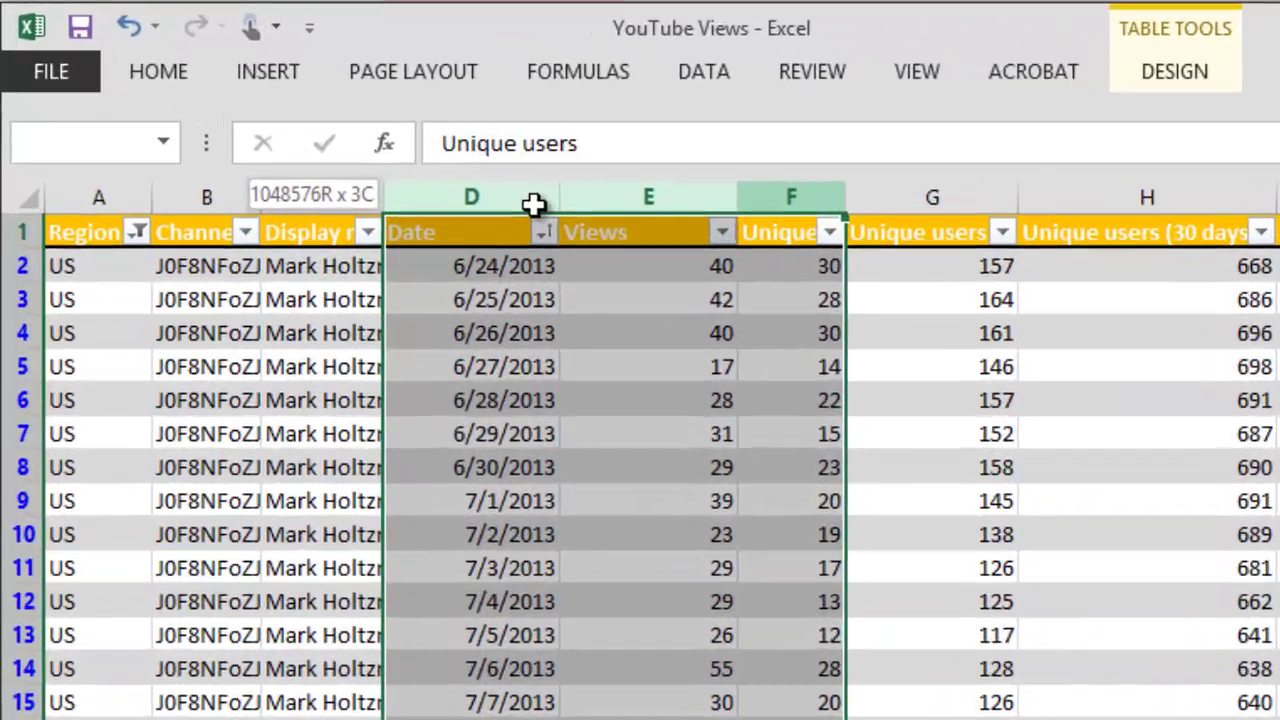
drag(533, 204, 535, 198)
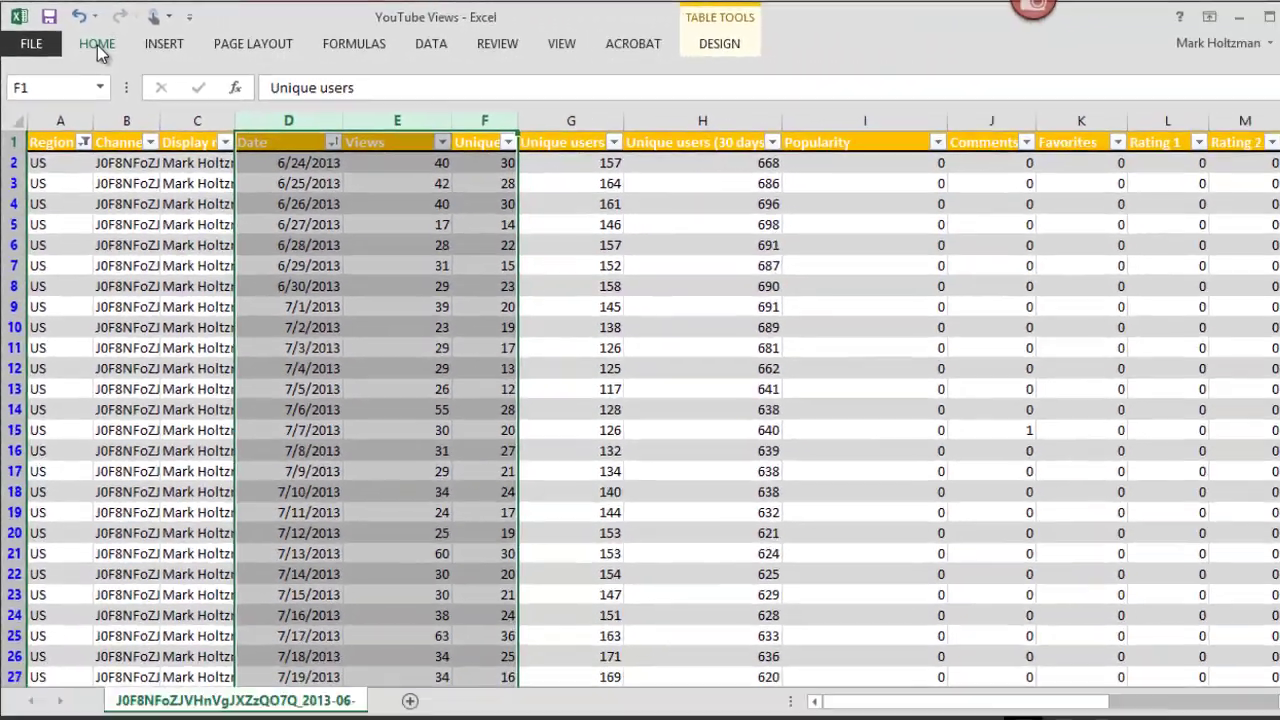
click(174, 78)
click(162, 43)
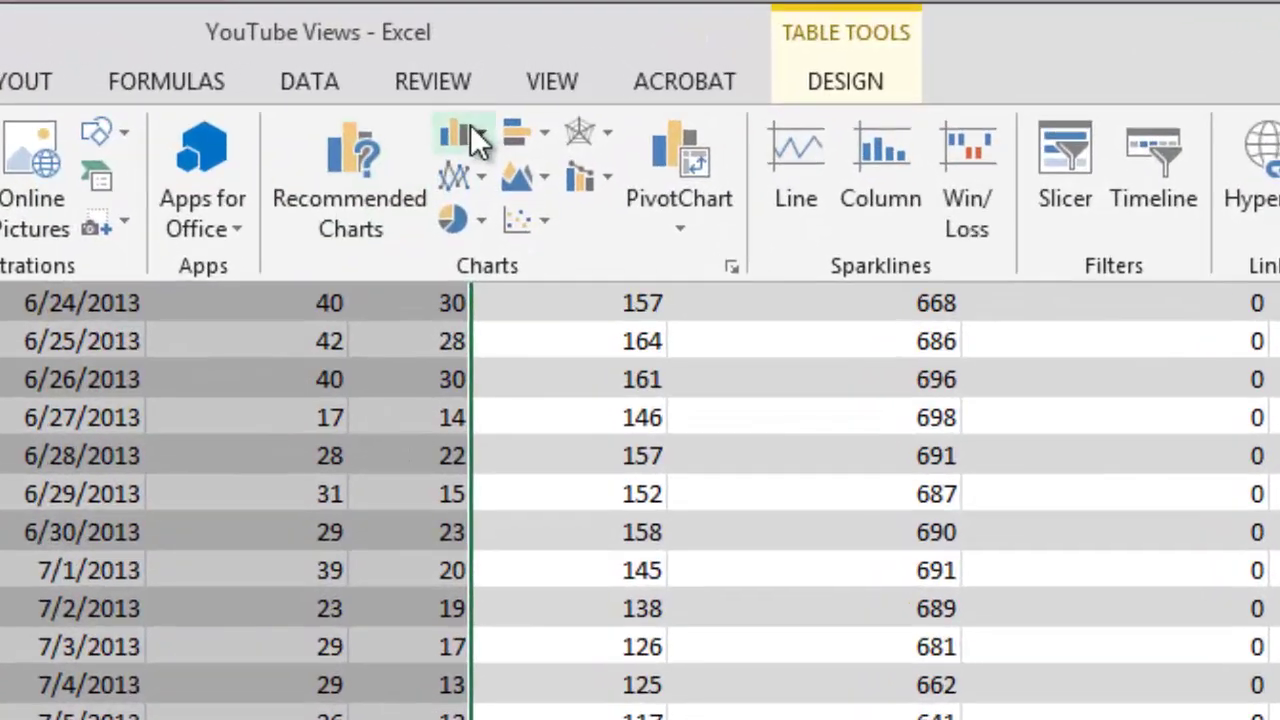
click(478, 128)
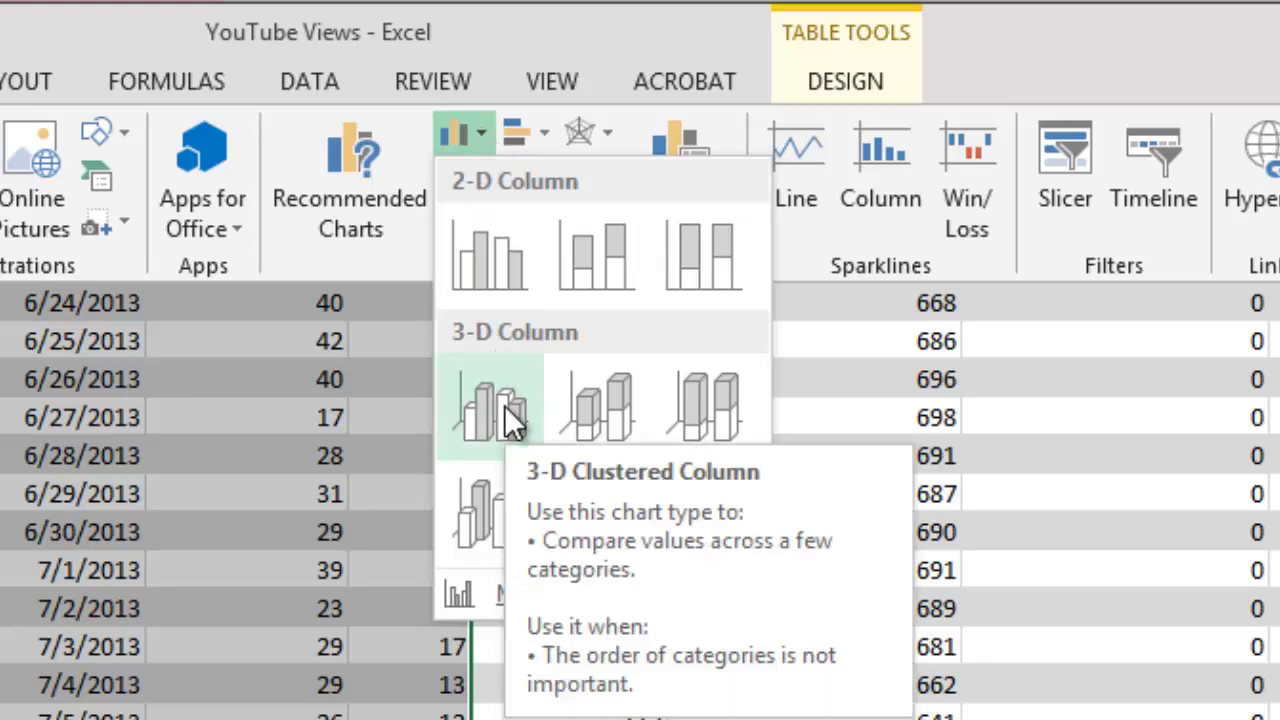
click(511, 316)
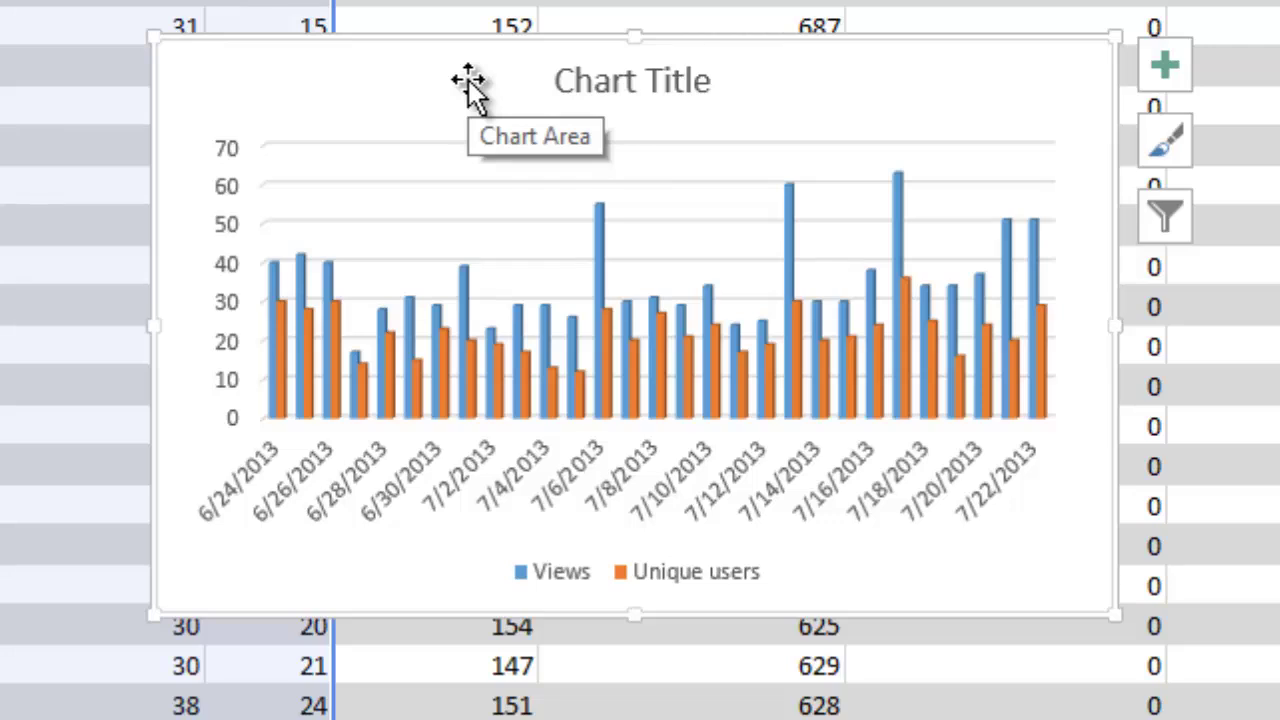
Step: Move the chart onto a new chart sheet named 'Users and Views'
right_click(478, 96)
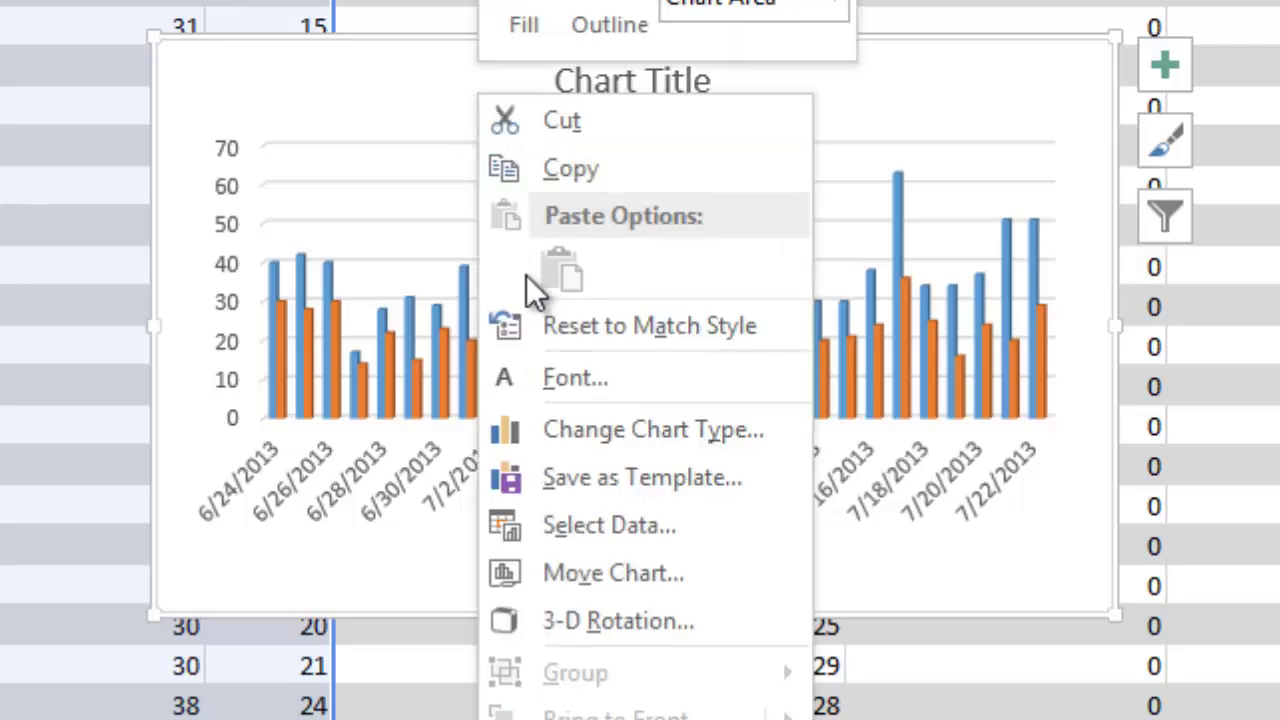
click(594, 568)
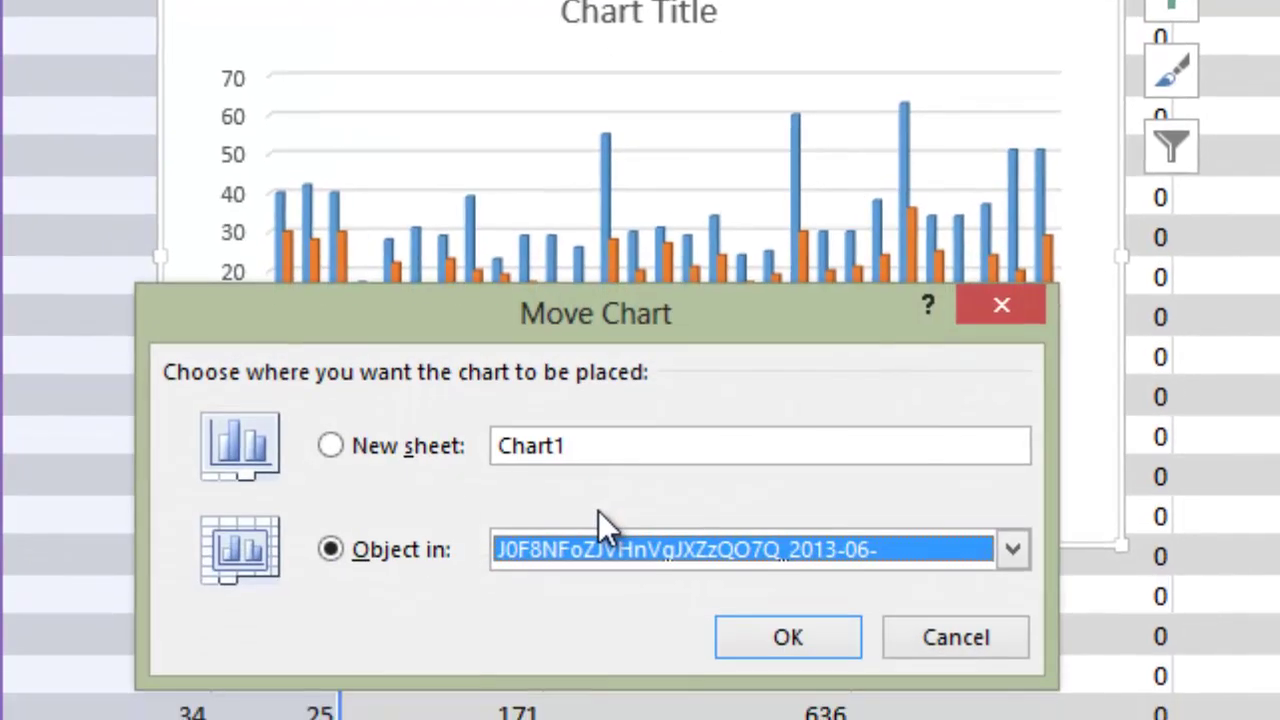
click(335, 472)
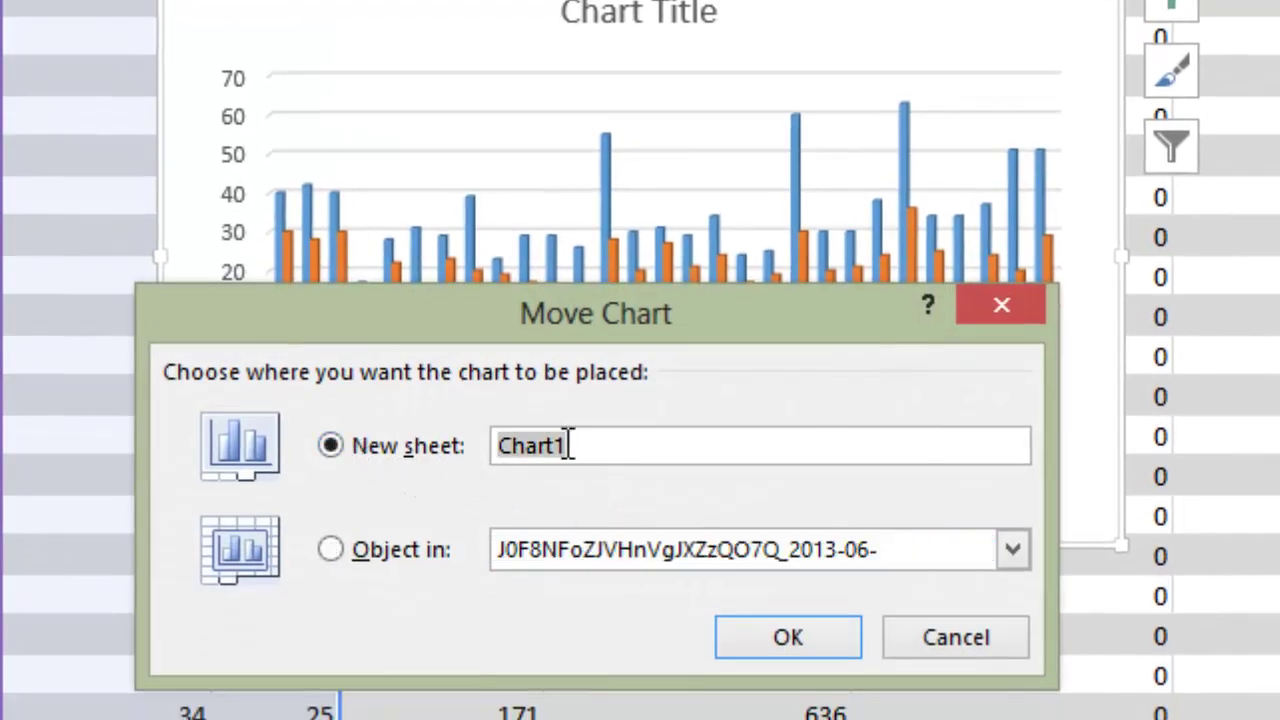
text(uSER)
key(BackSpace)
key(BackSpace)
key(BackSpace)
key(BackSpace)
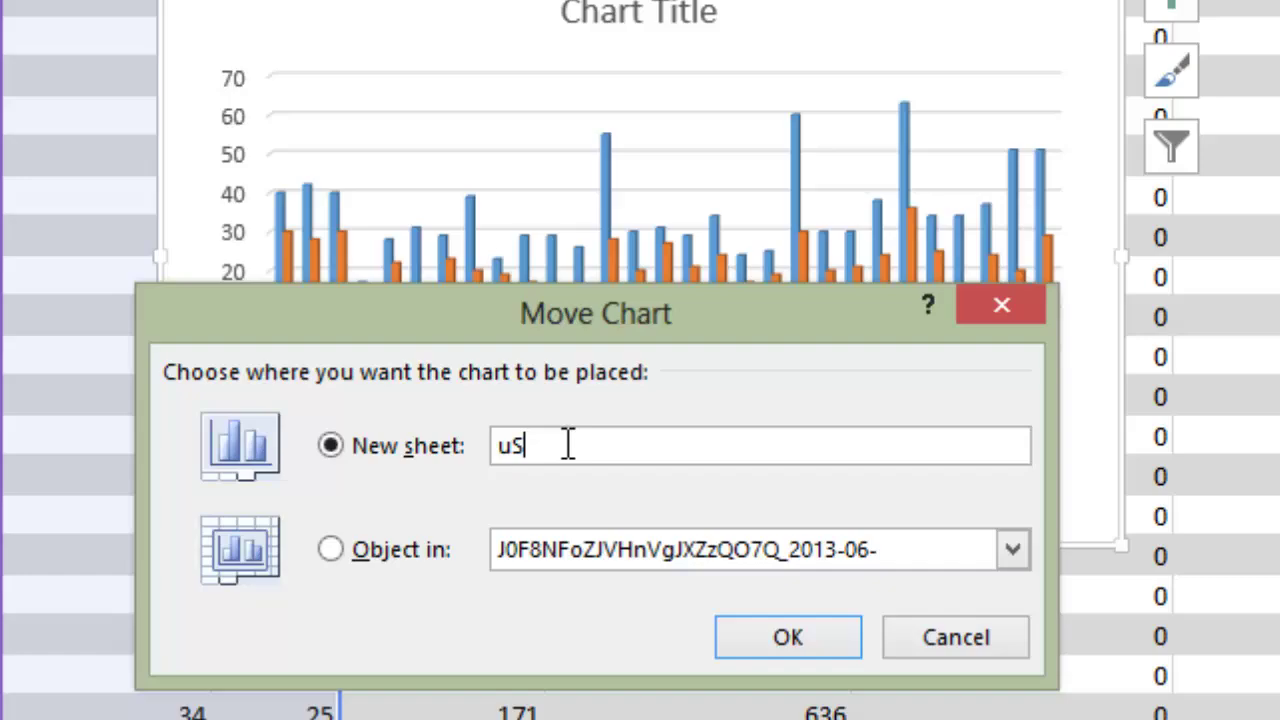
text(Users and Views)
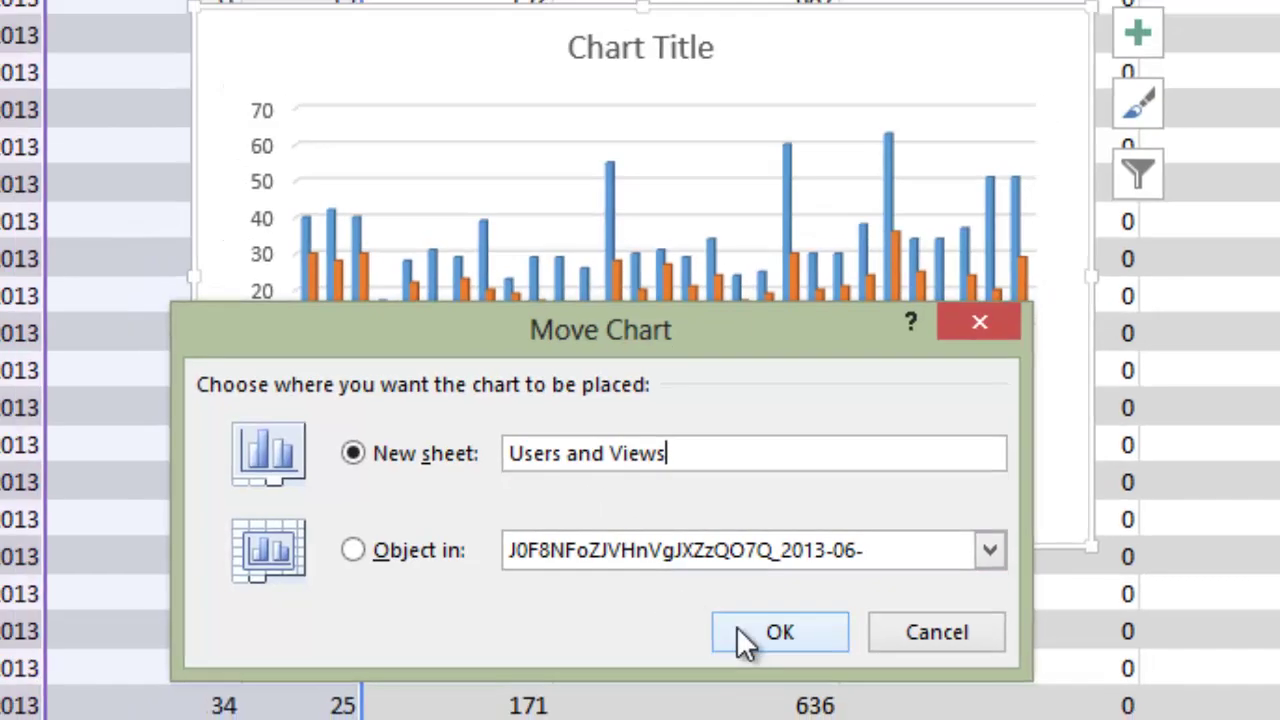
click(750, 640)
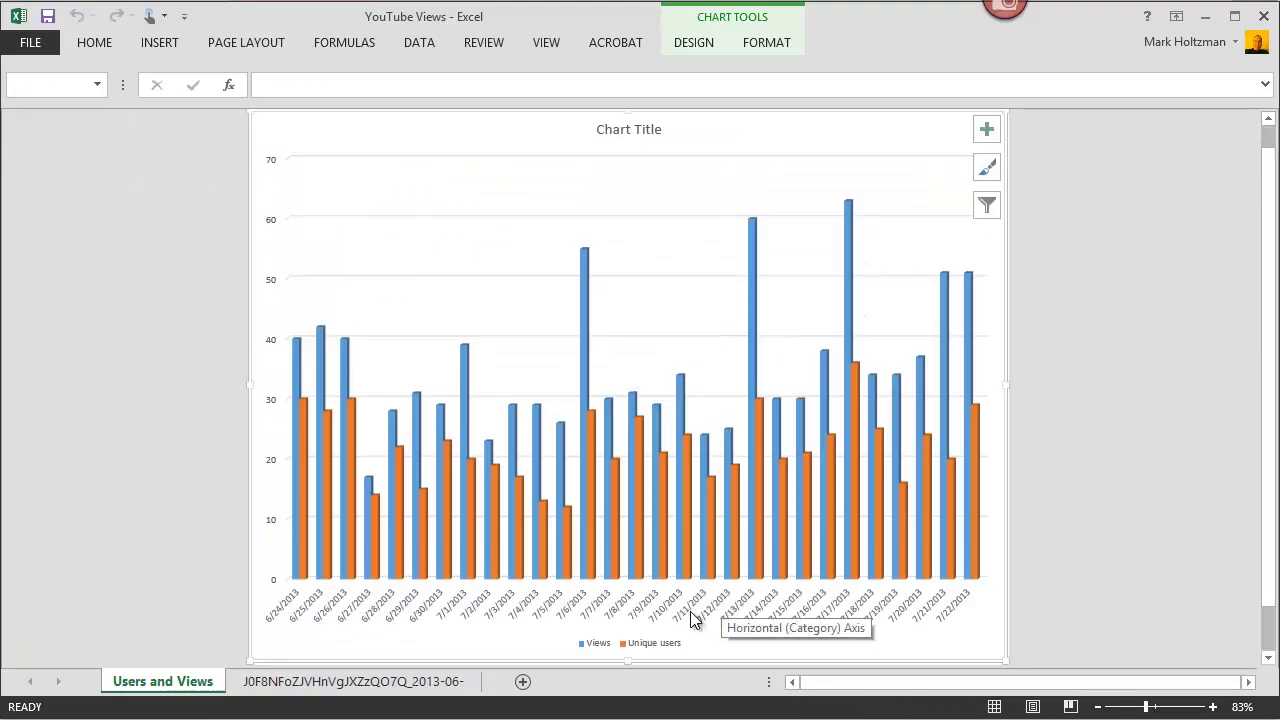
Step: Replace the 'Chart Title' placeholder with the title 'Users and Views'
mouse_move(705, 468)
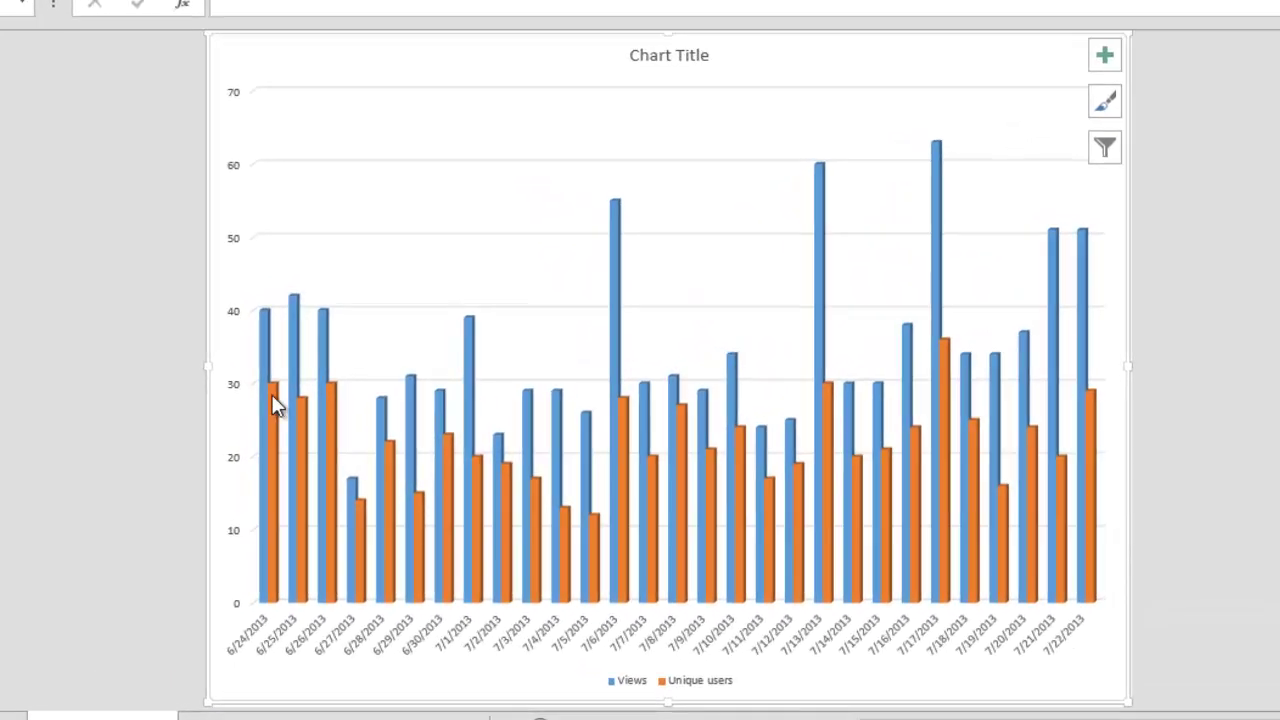
mouse_move(294, 405)
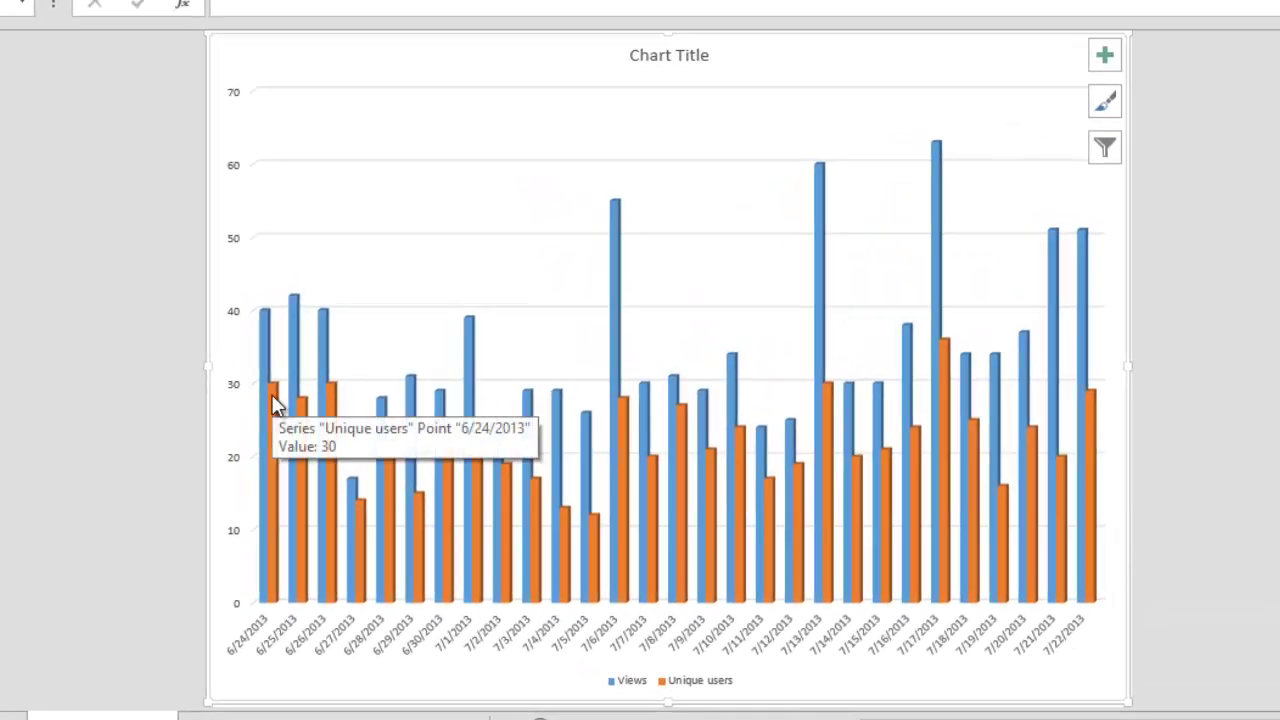
click(652, 55)
double_click(652, 55)
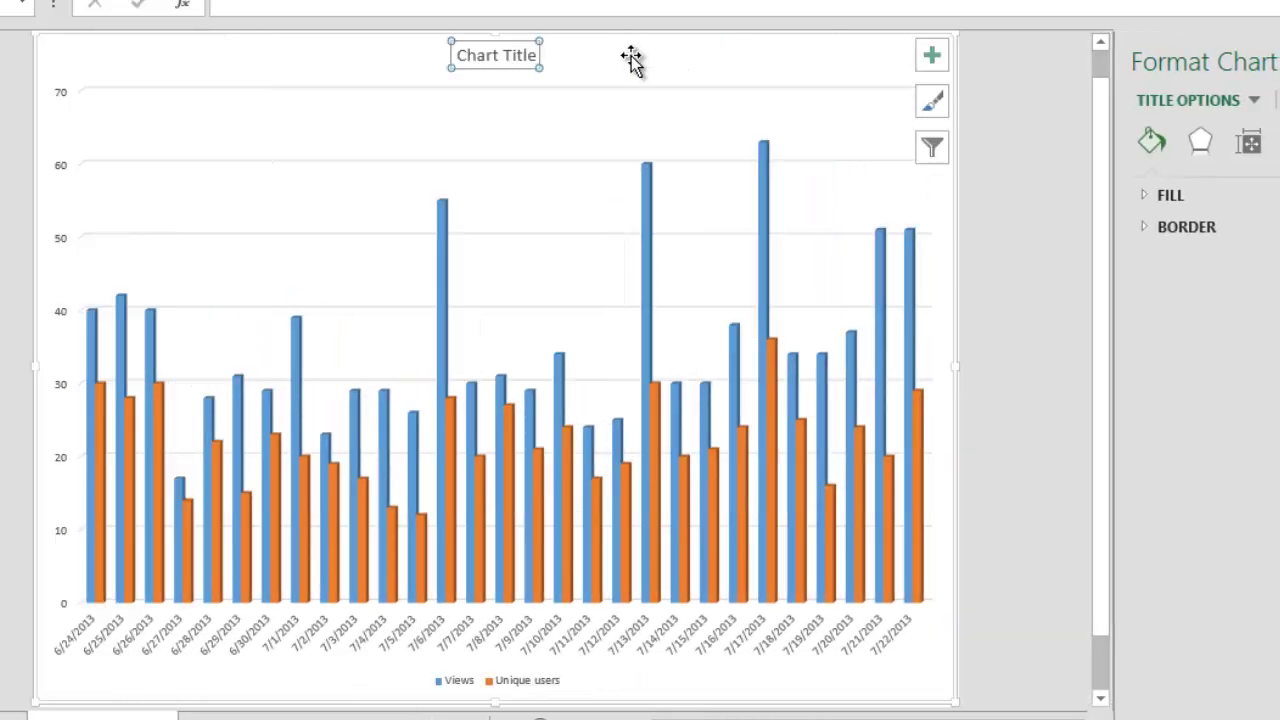
drag(459, 55, 546, 56)
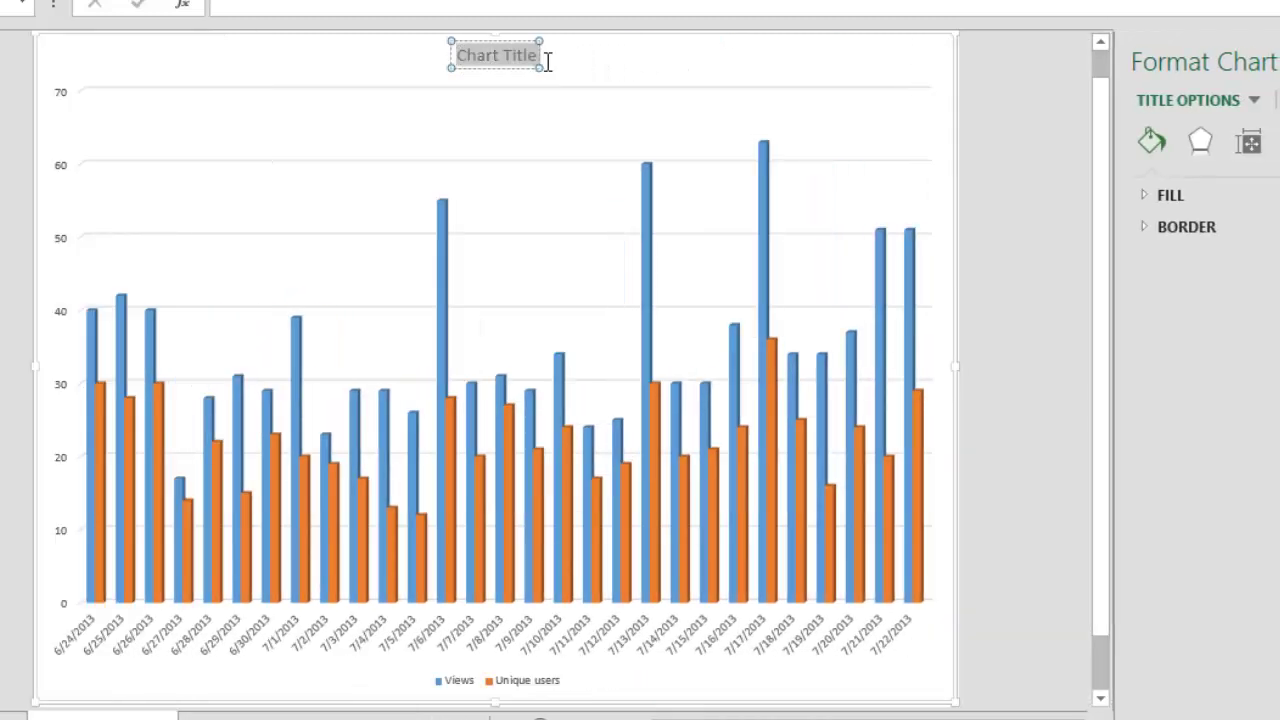
text(Users)
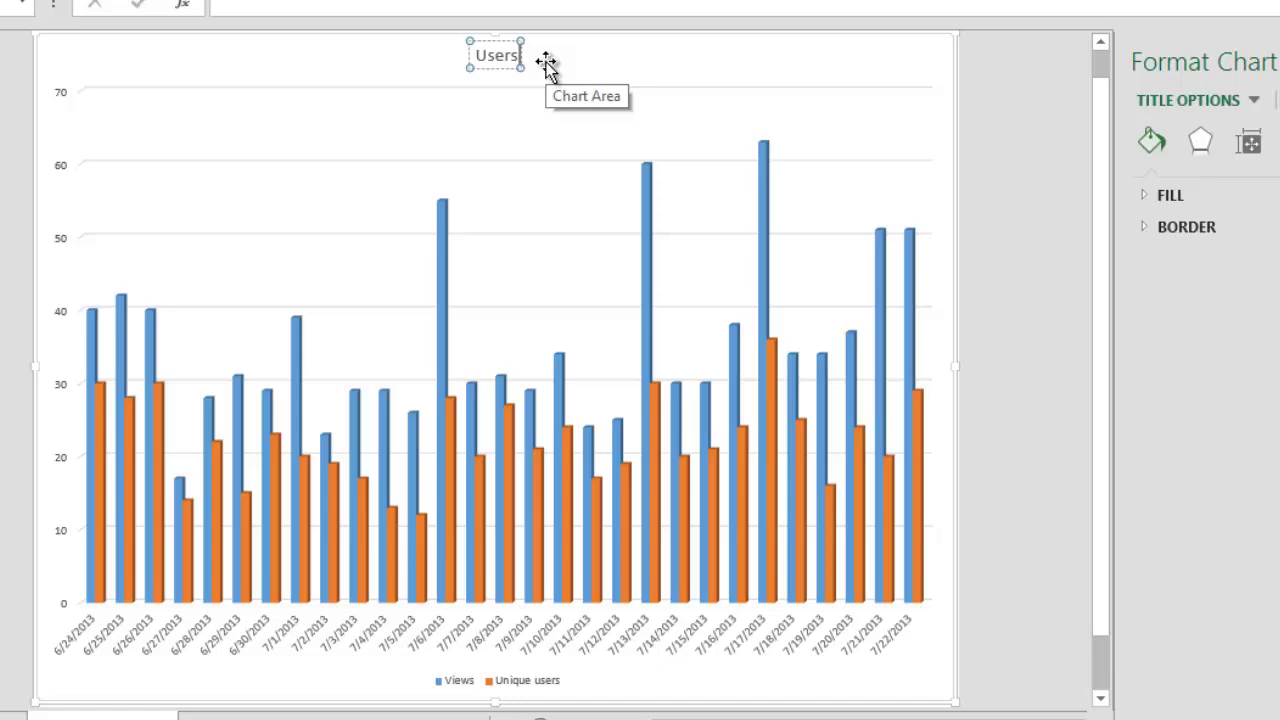
text( and Views)
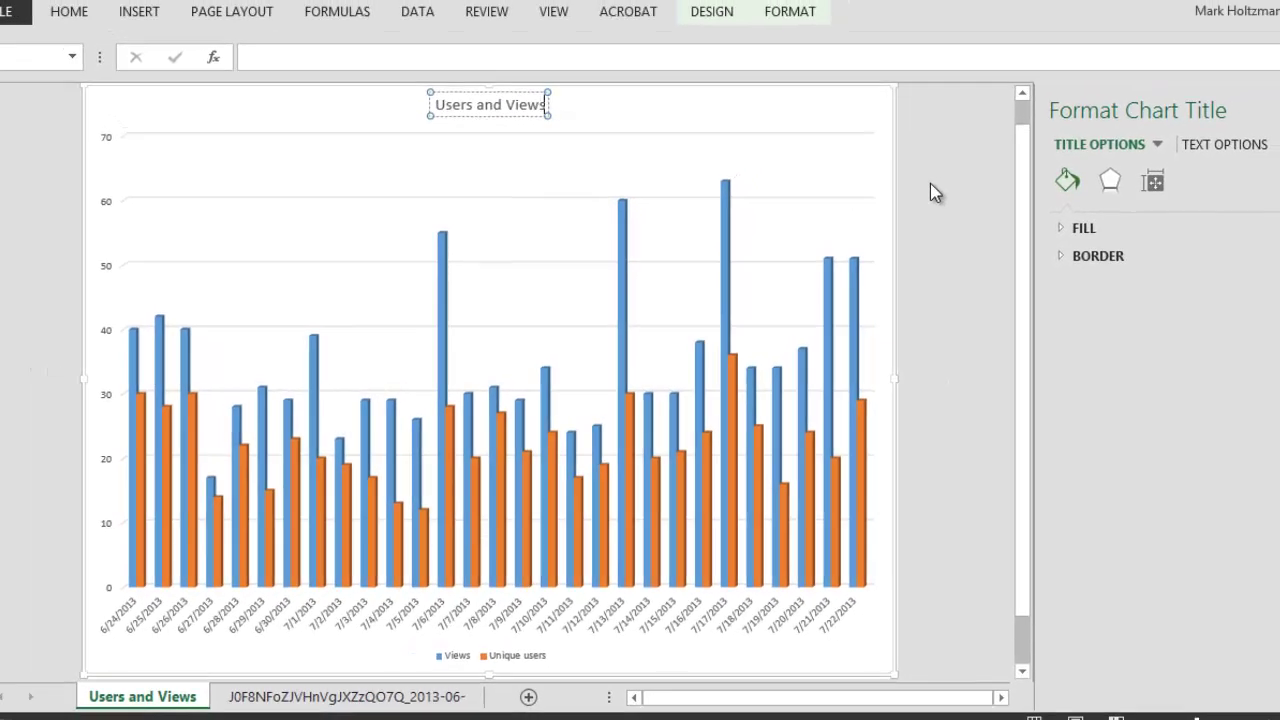
click(978, 161)
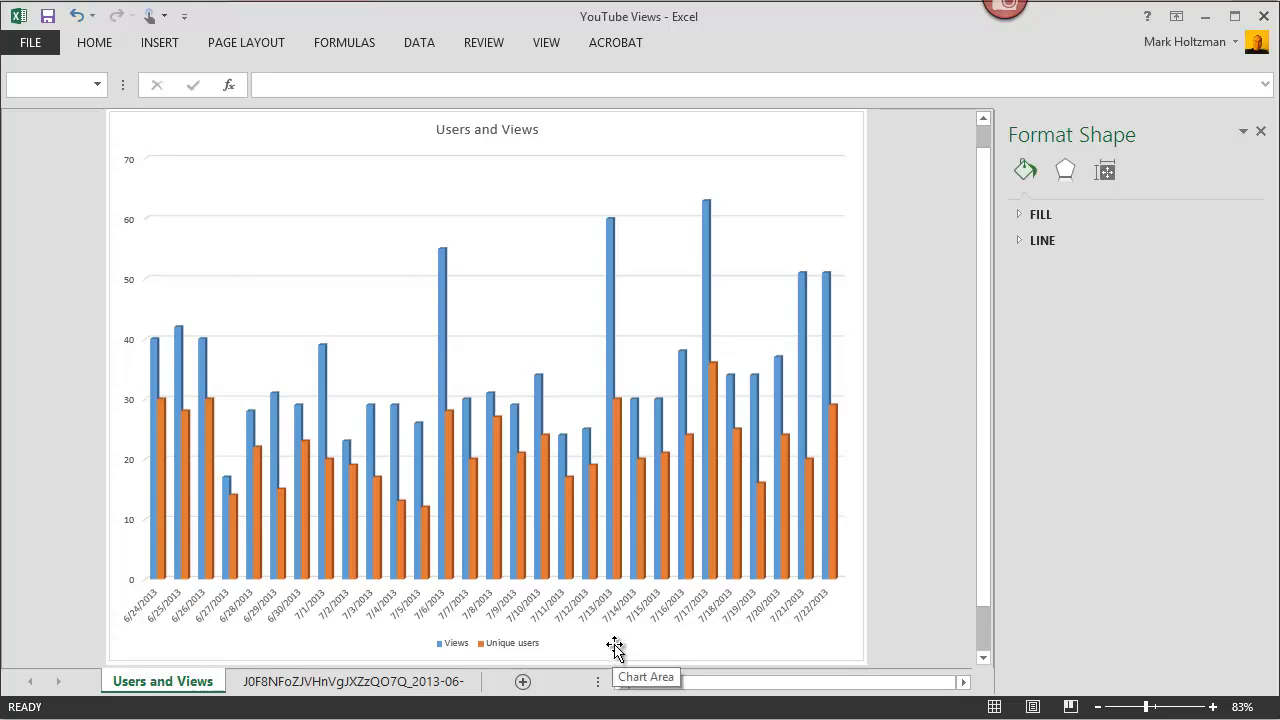
click(430, 681)
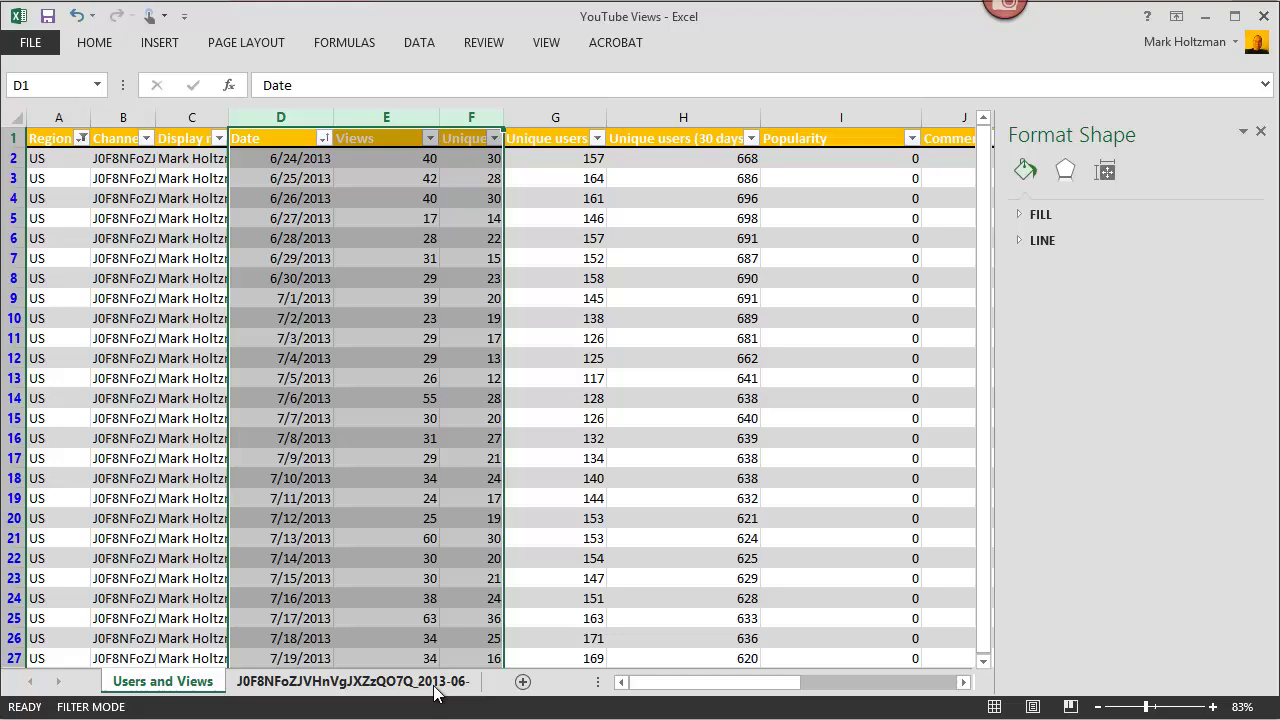
click(318, 440)
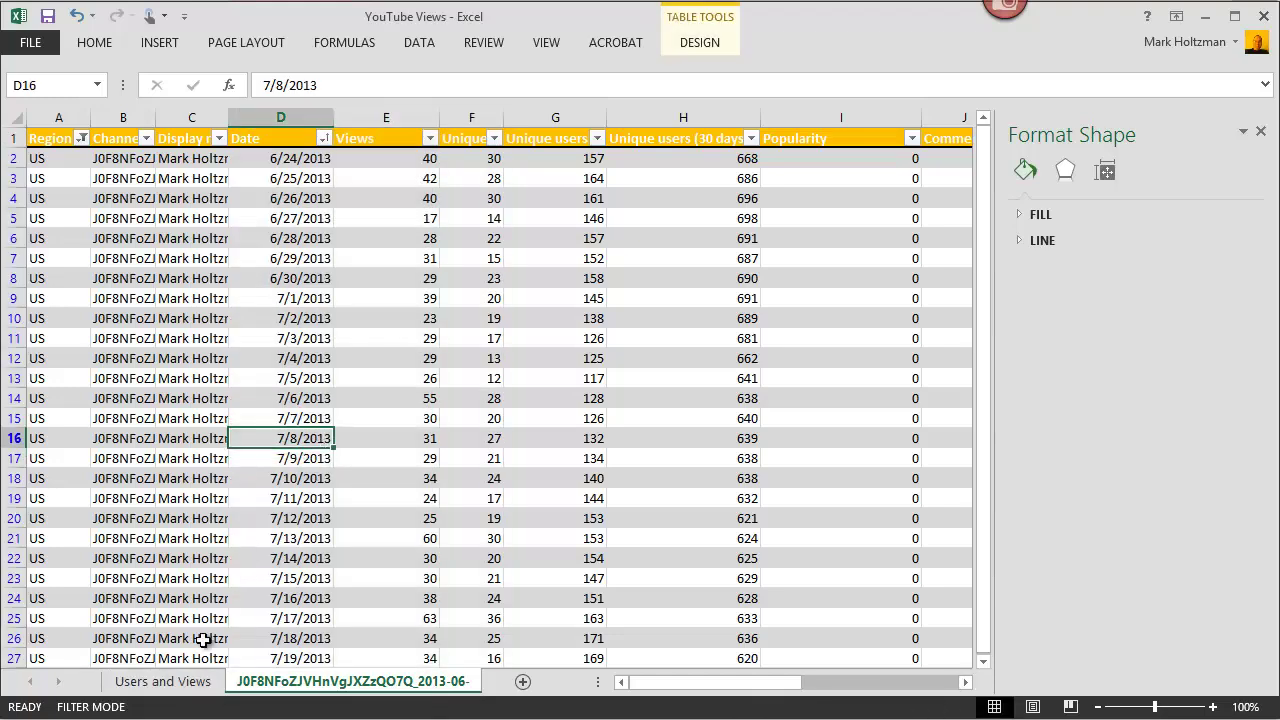
click(163, 681)
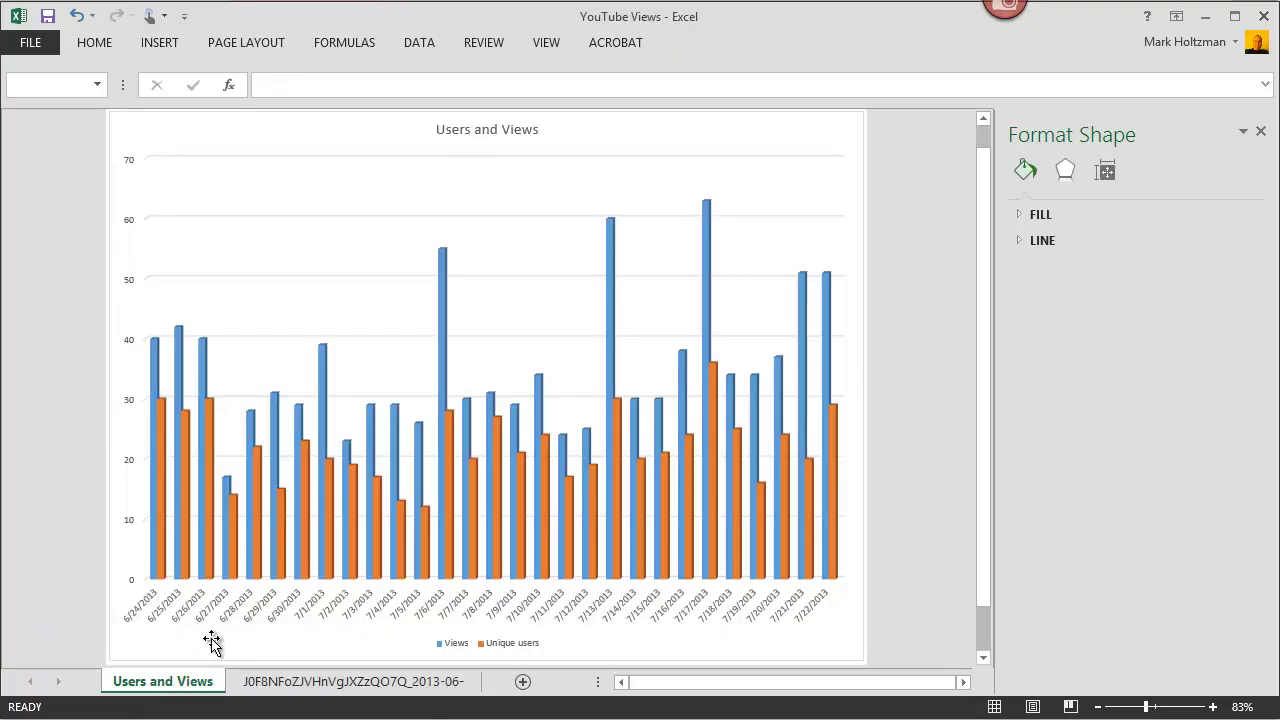